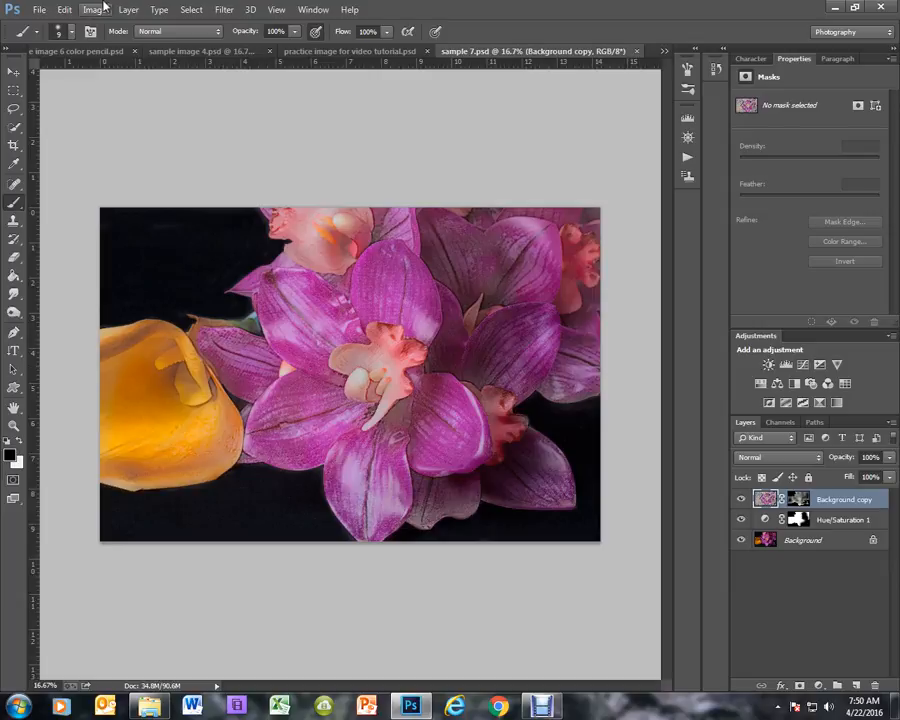
# Browse the photos in the 100CANON folder of the EOS_DIGITAL drive to find a suitable orchid shot to open
pyautogui.click(37, 12)
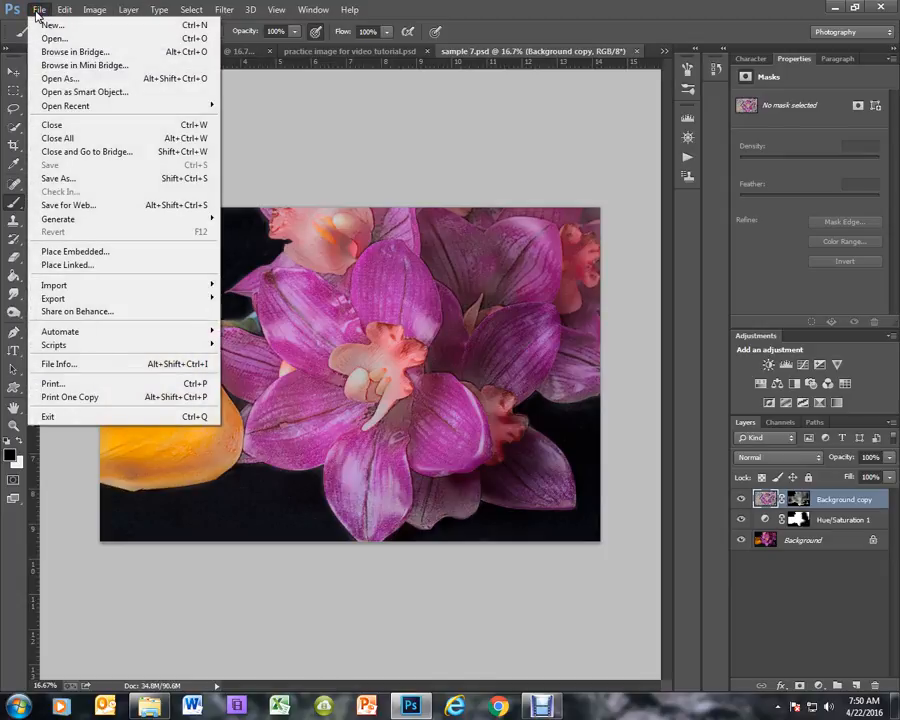
pyautogui.click(47, 38)
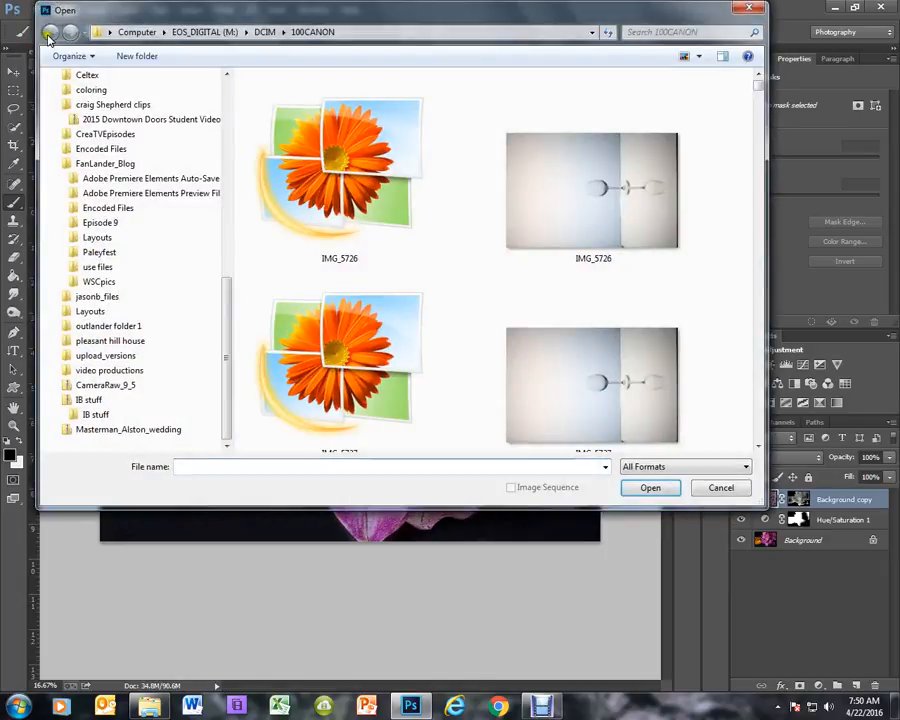
pyautogui.moveTo(758, 84); pyautogui.dragTo(738, 433)
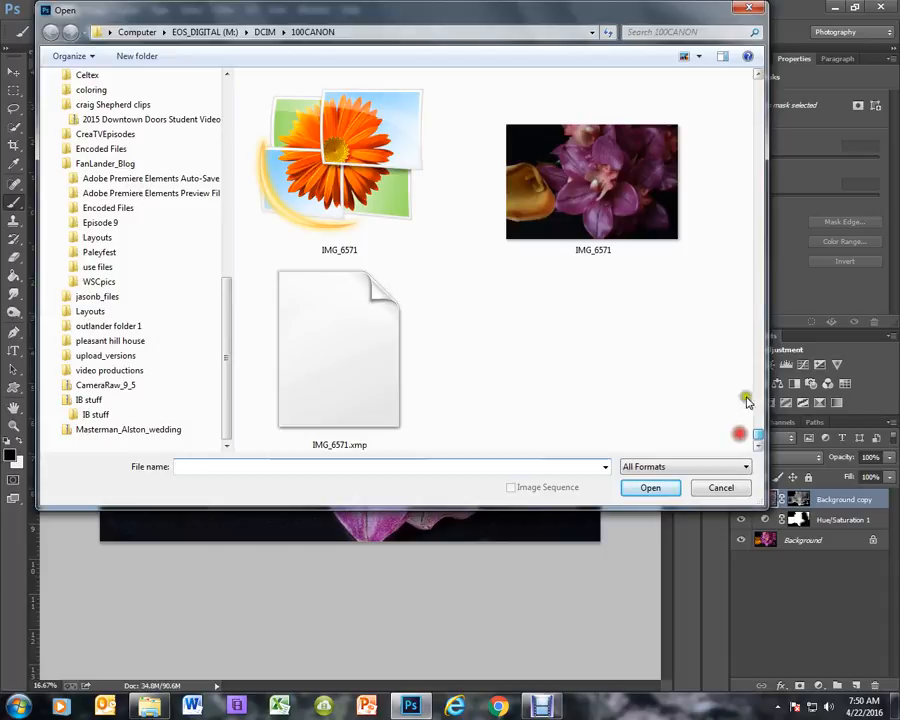
pyautogui.click(759, 76)
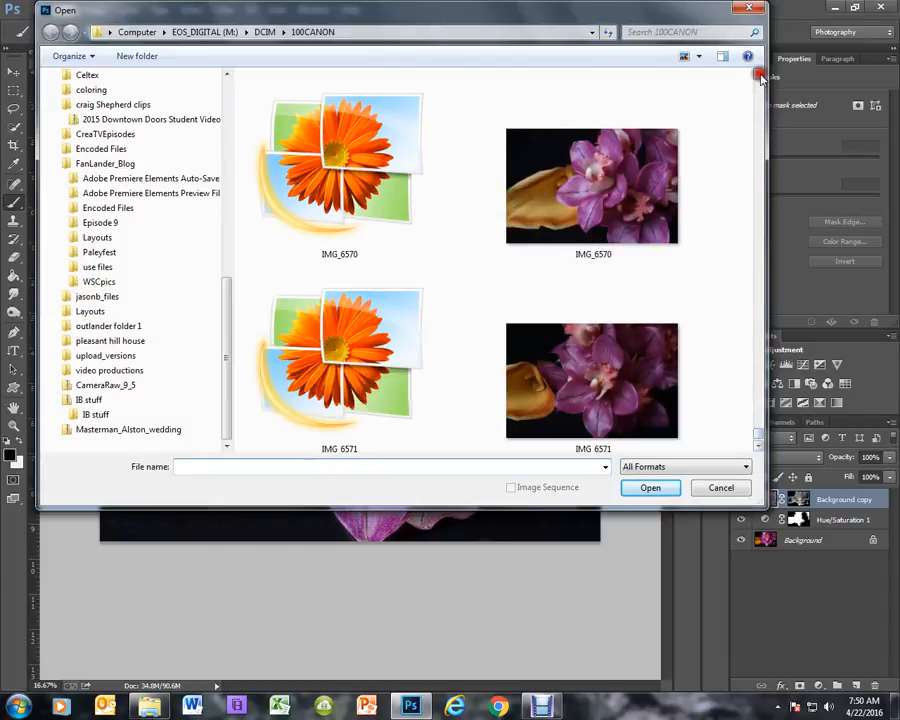
pyautogui.click(759, 76)
pyautogui.click(759, 76)
pyautogui.click(759, 76)
pyautogui.click(759, 76)
pyautogui.click(759, 76)
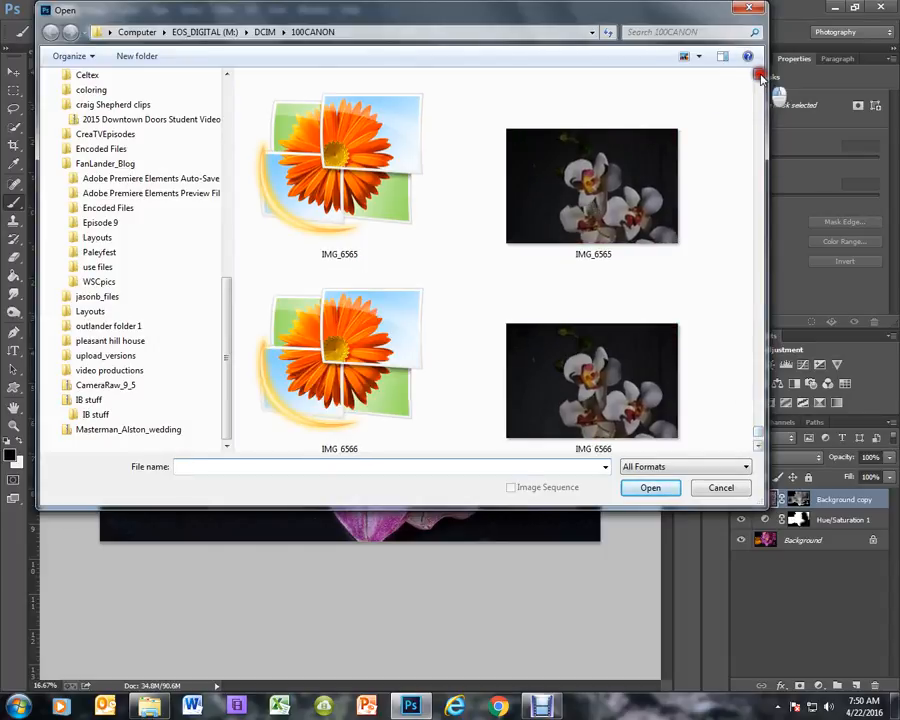
pyautogui.click(759, 76)
pyautogui.click(759, 76)
pyautogui.click(759, 76)
pyautogui.click(759, 76)
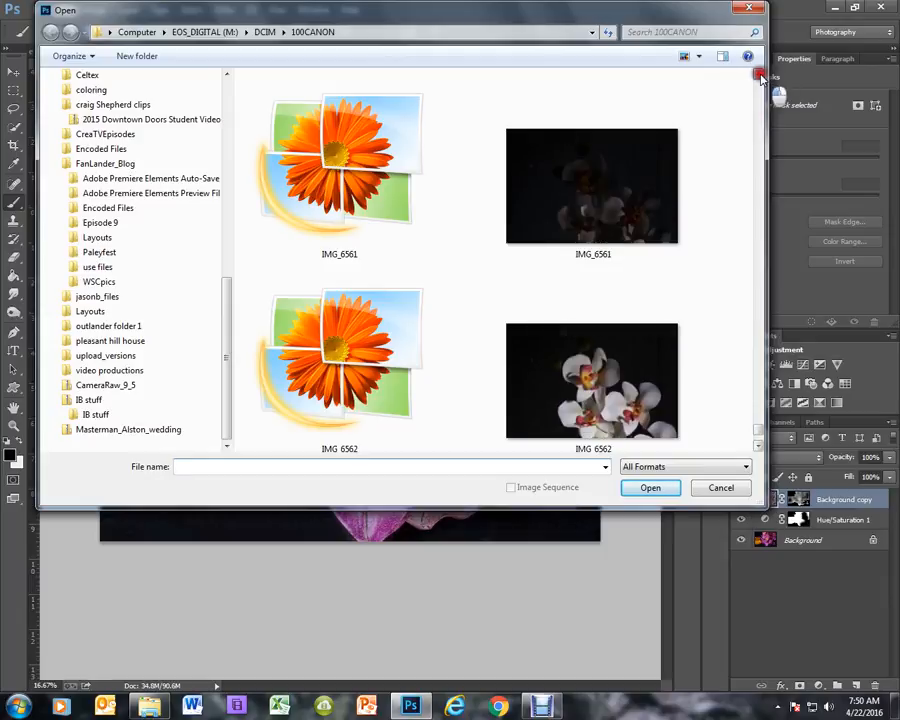
pyautogui.click(759, 76)
pyautogui.click(759, 76)
pyautogui.click(759, 76)
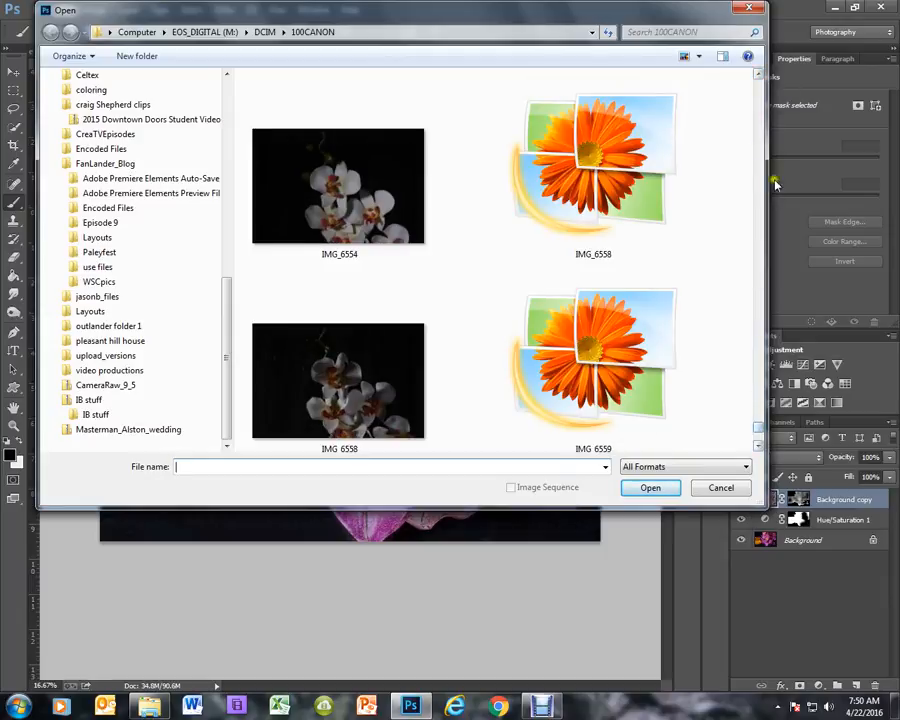
pyautogui.click(757, 446)
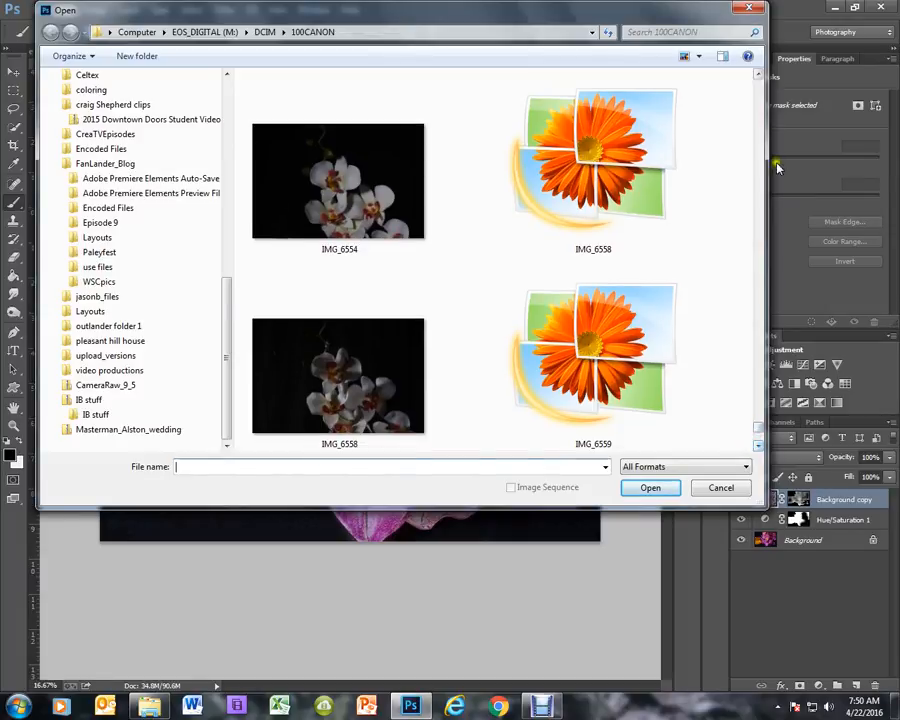
pyautogui.click(758, 77)
pyautogui.click(758, 77)
pyautogui.click(758, 77)
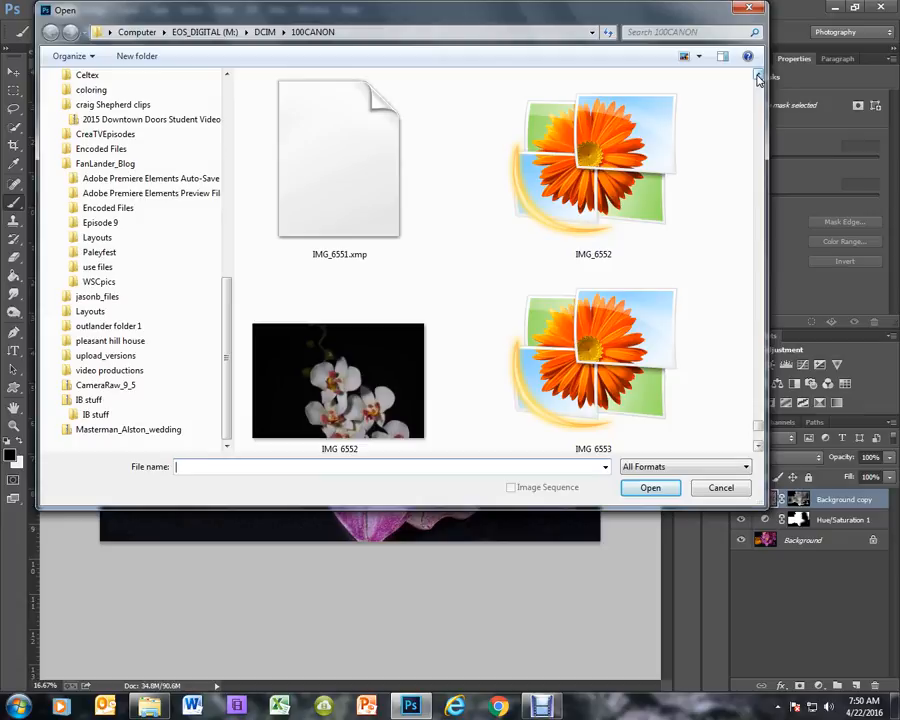
pyautogui.click(757, 445)
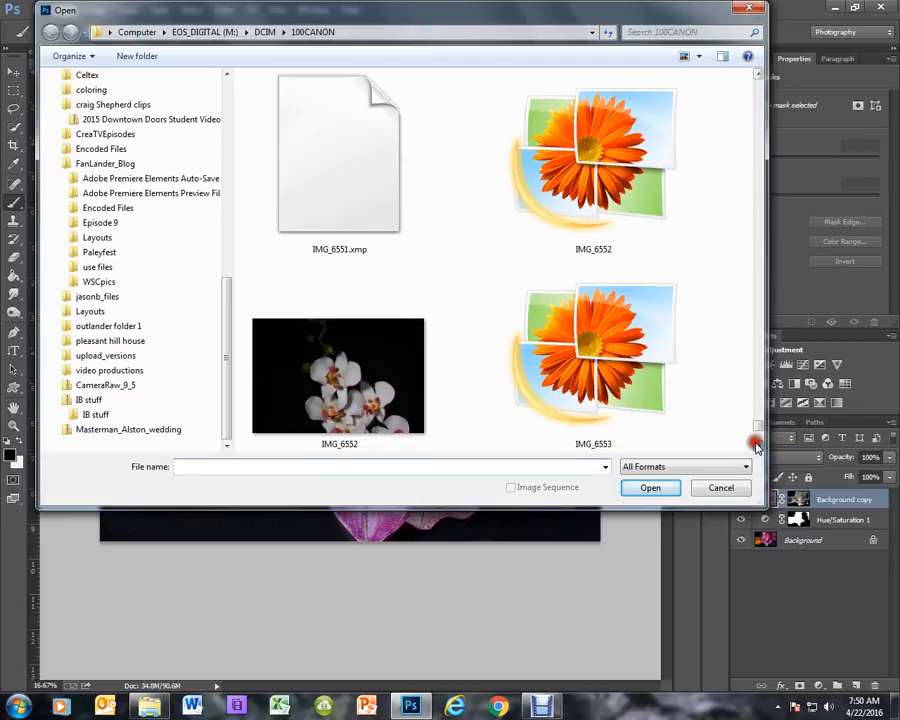
pyautogui.click(758, 75)
pyautogui.click(758, 75)
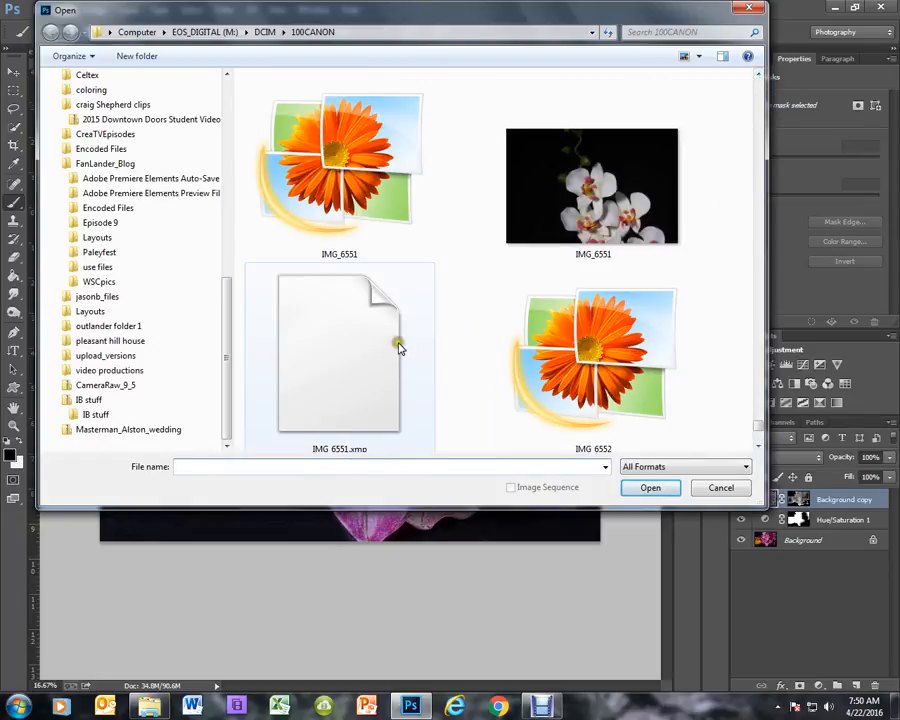
pyautogui.click(758, 75)
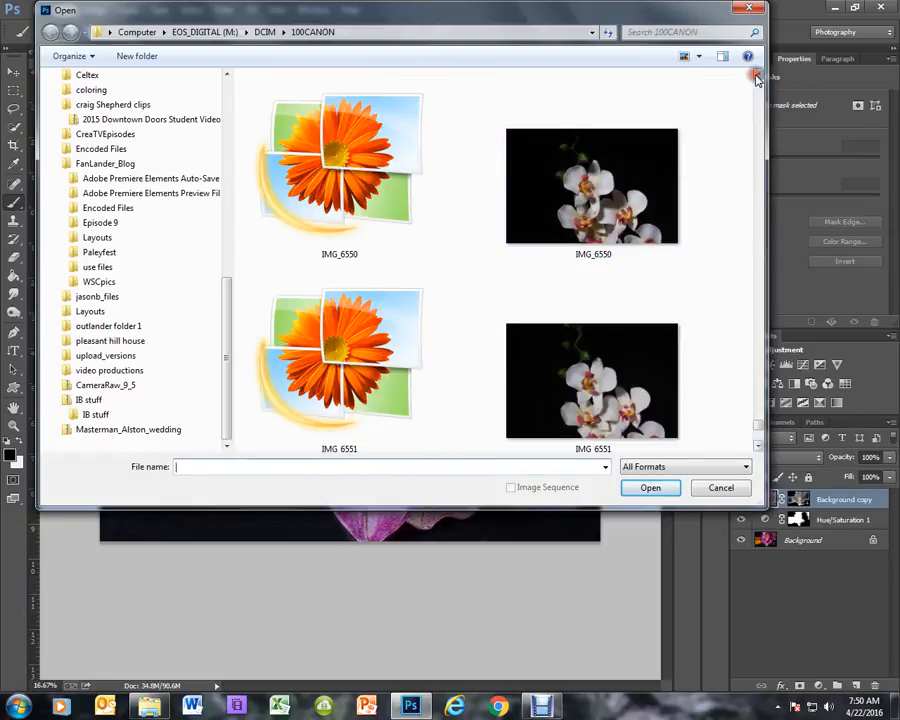
pyautogui.click(758, 76)
pyautogui.click(758, 76)
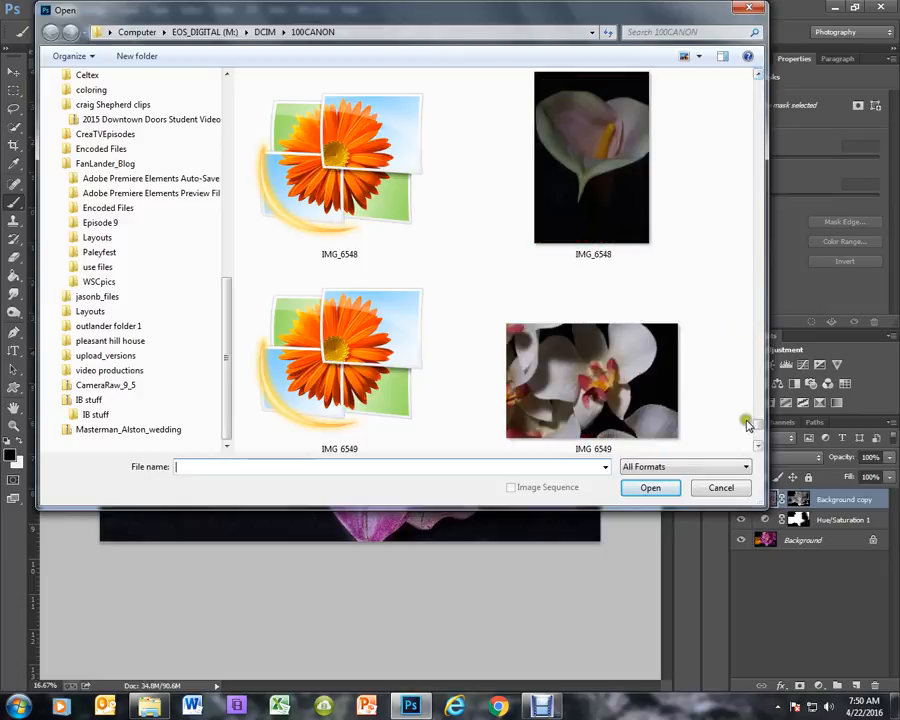
pyautogui.click(758, 446)
pyautogui.click(758, 446)
pyautogui.click(758, 446)
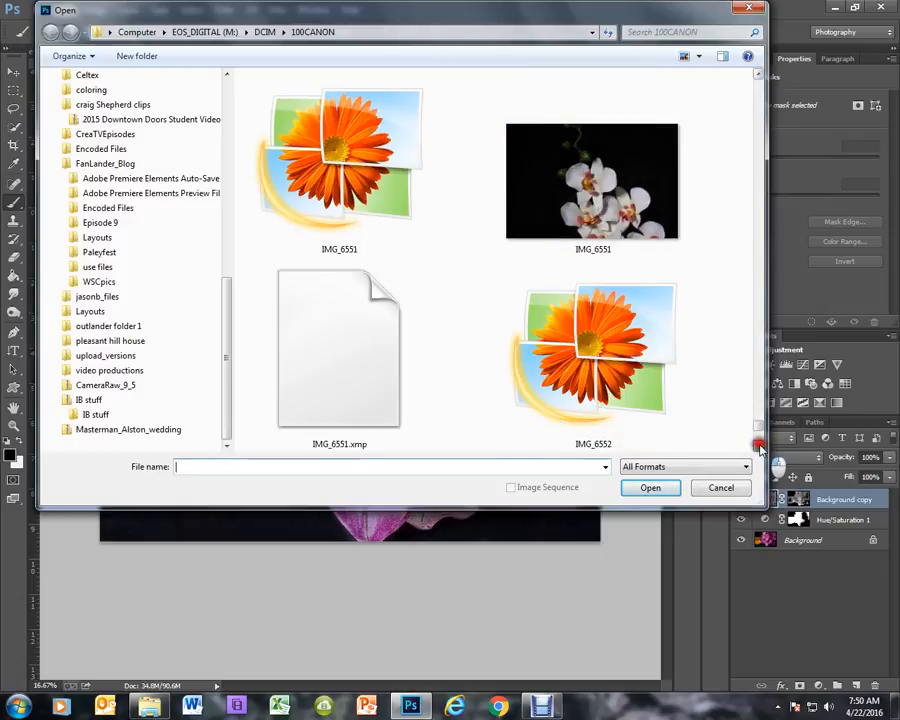
pyautogui.click(758, 446)
pyautogui.click(758, 446)
pyautogui.click(758, 446)
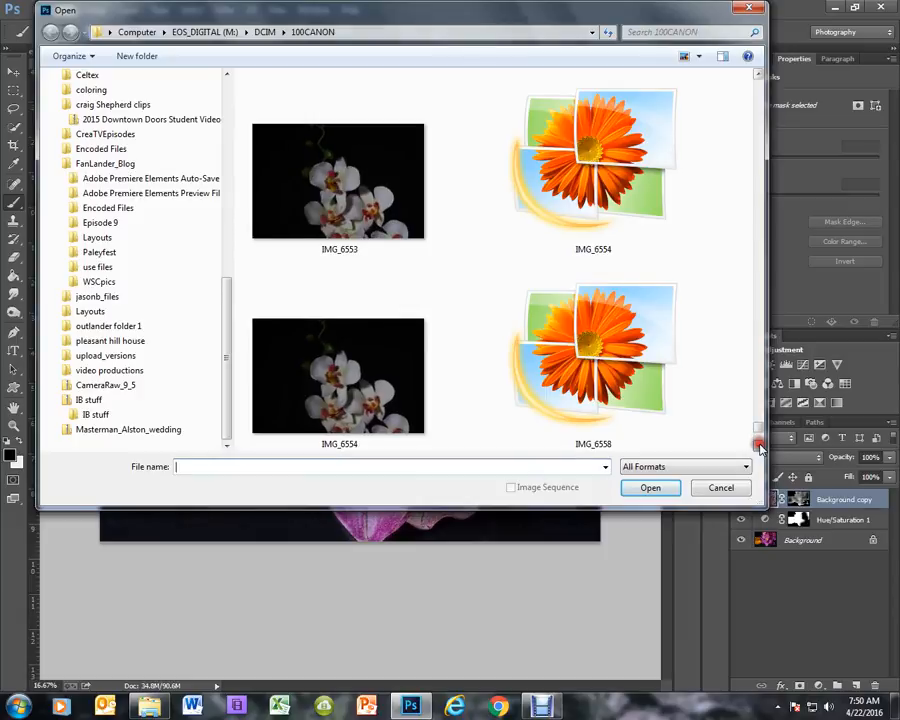
pyautogui.click(758, 446)
pyautogui.click(758, 446)
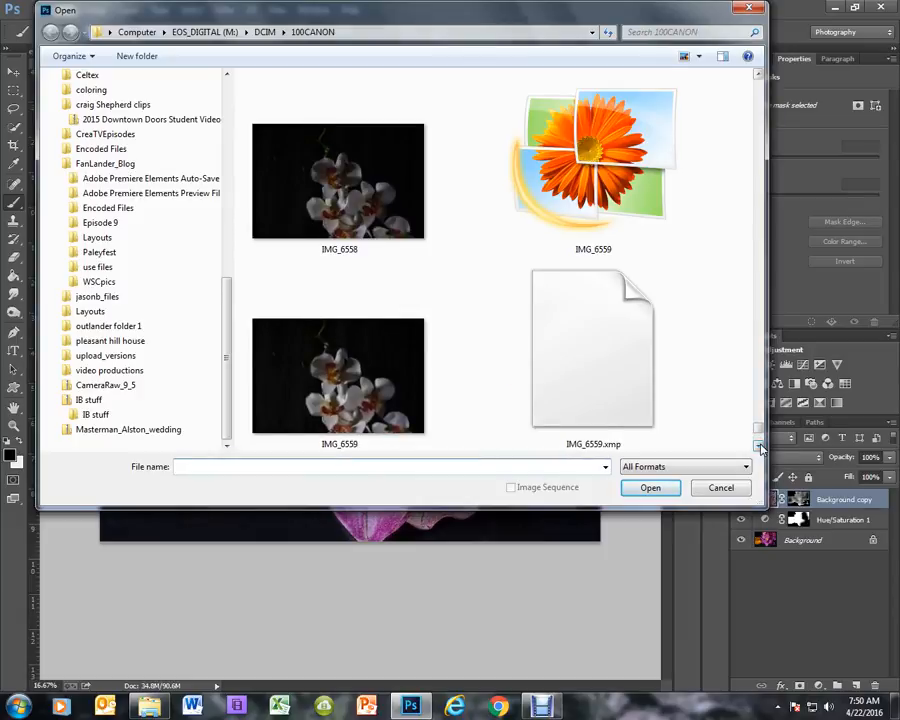
pyautogui.click(758, 446)
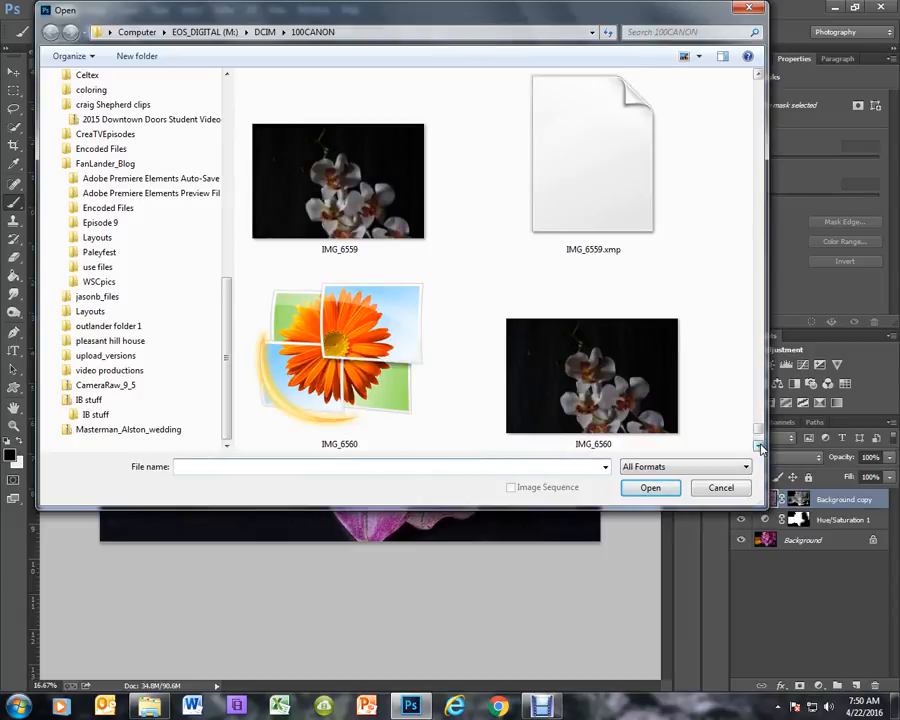
# Choose the raw orchid photo IMG_6559 and open it as an image through Camera Raw
pyautogui.click(758, 76)
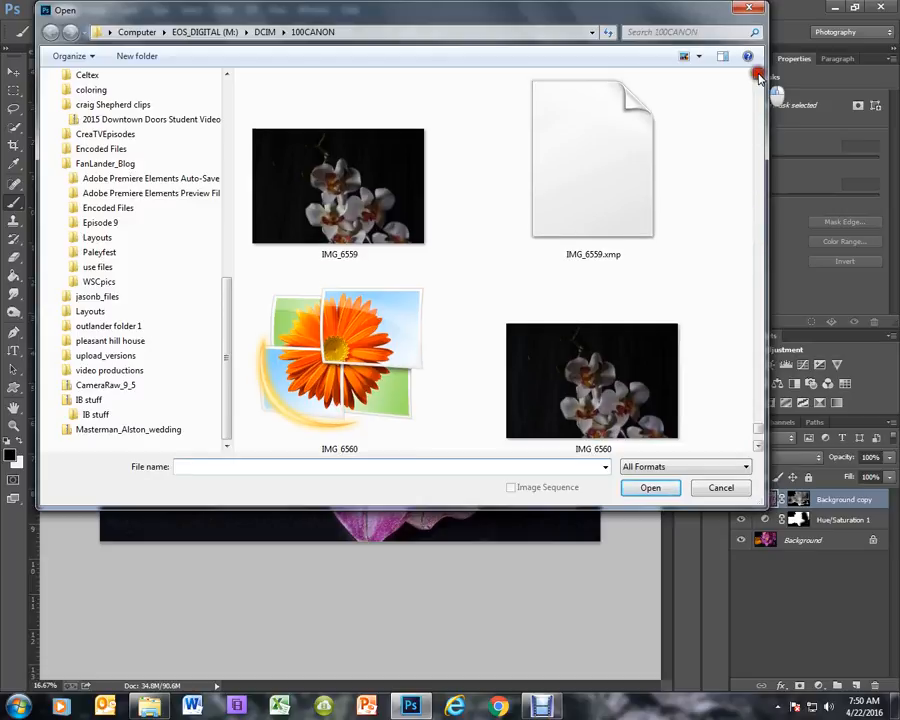
pyautogui.click(758, 76)
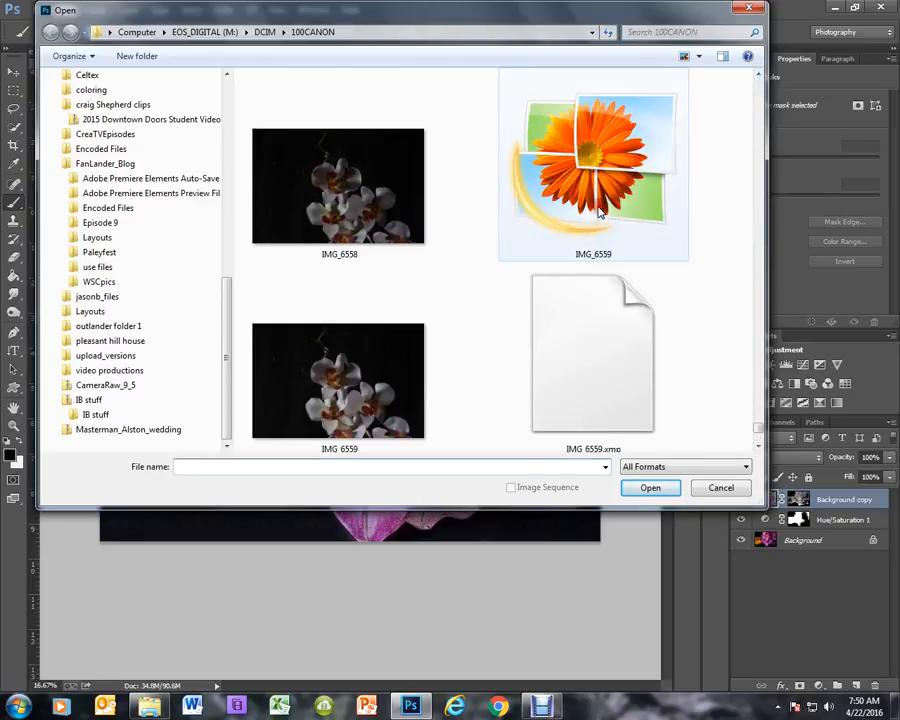
pyautogui.click(650, 487)
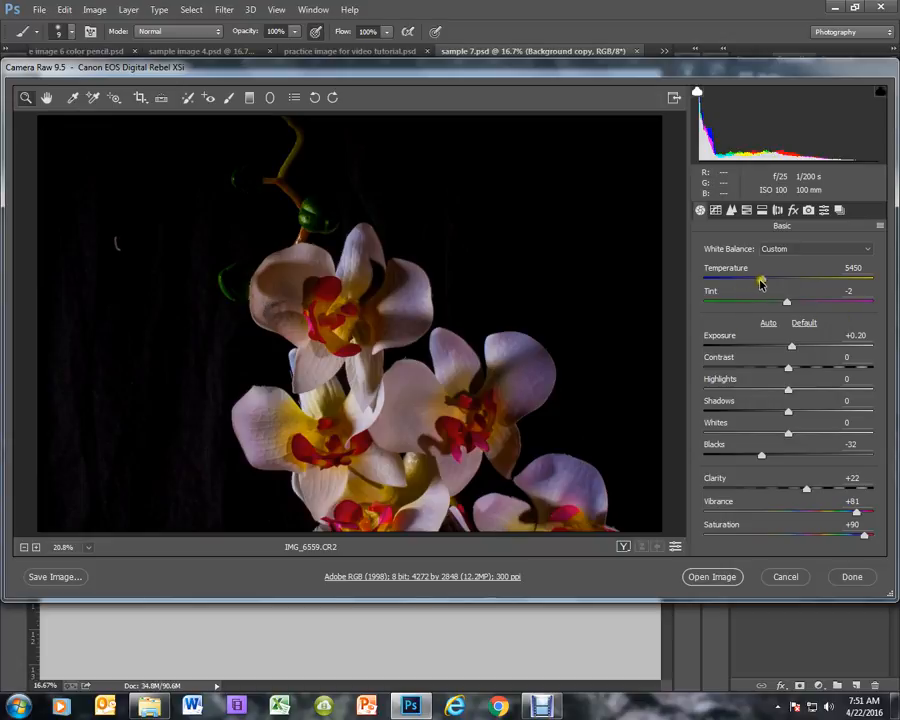
pyautogui.click(763, 285)
pyautogui.click(789, 304)
pyautogui.click(712, 578)
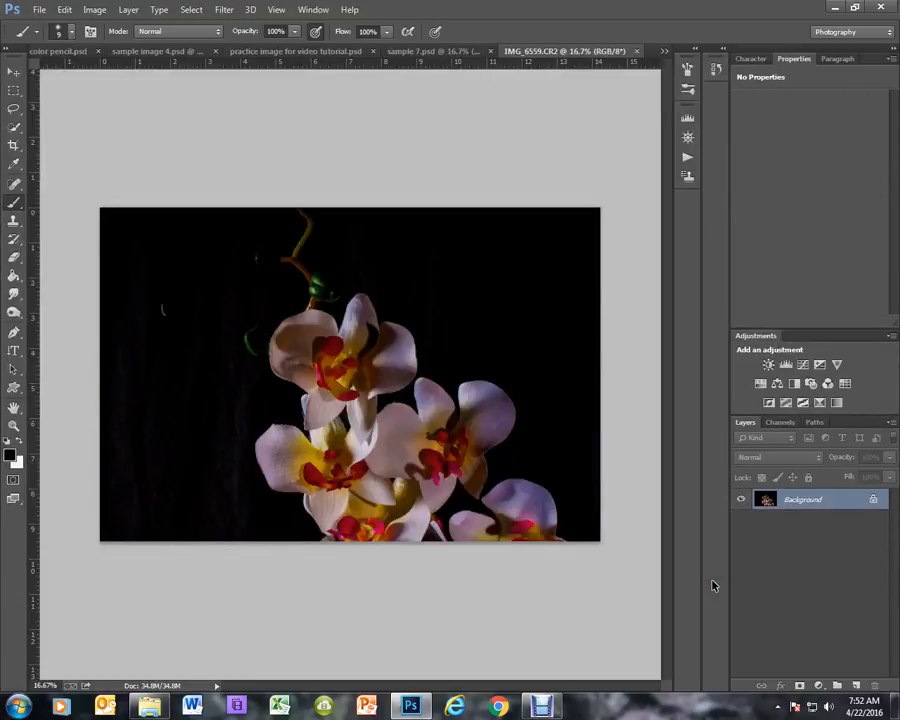
# Duplicate the Background layer under the name "working image" and keep the copy selected
pyautogui.rightClick(825, 500)
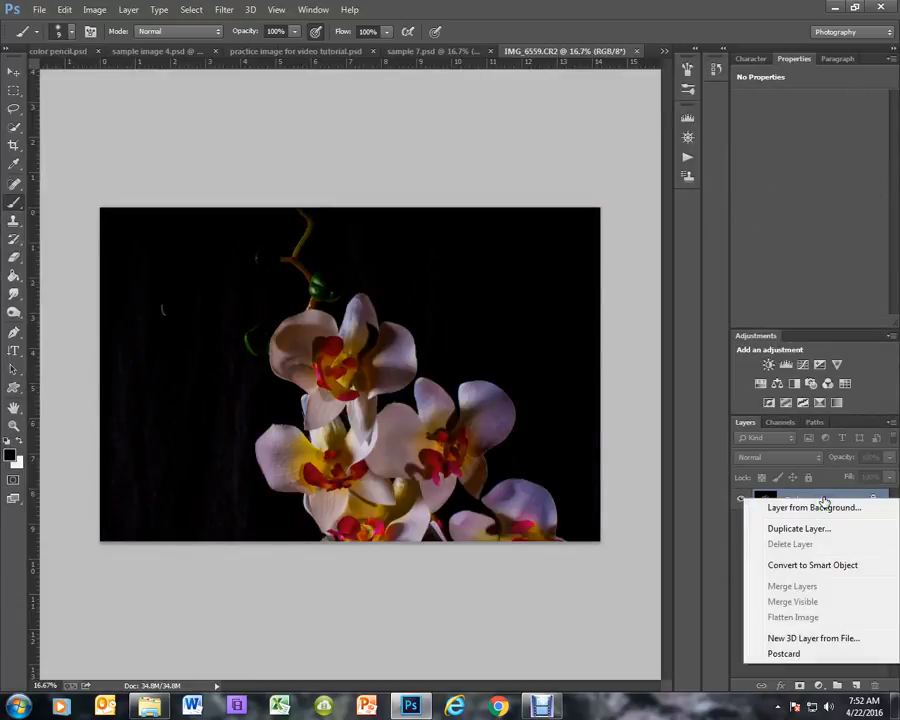
pyautogui.click(812, 529)
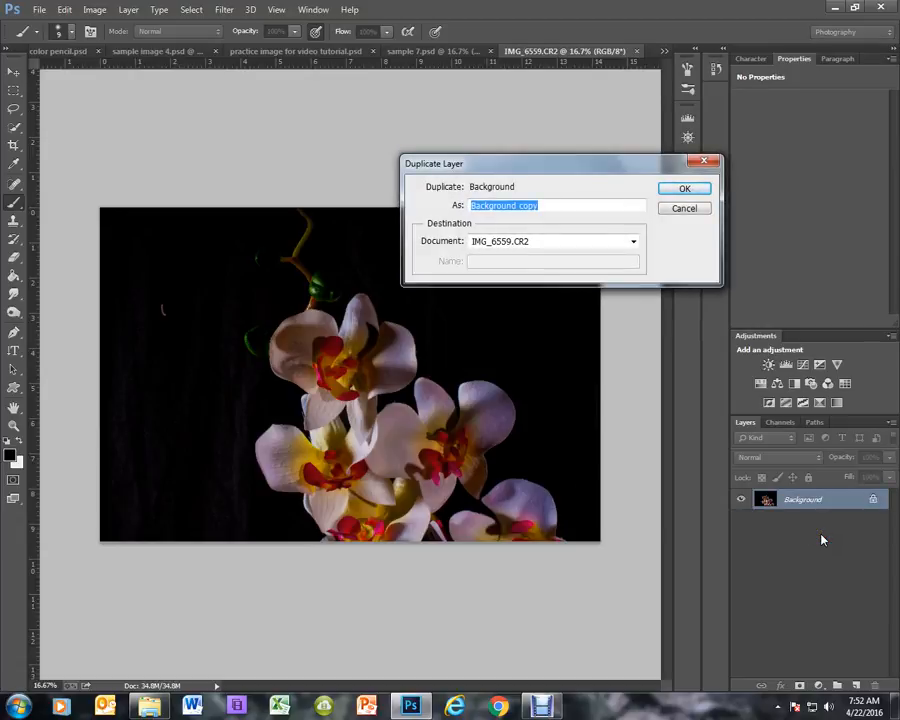
pyautogui.write('wo')
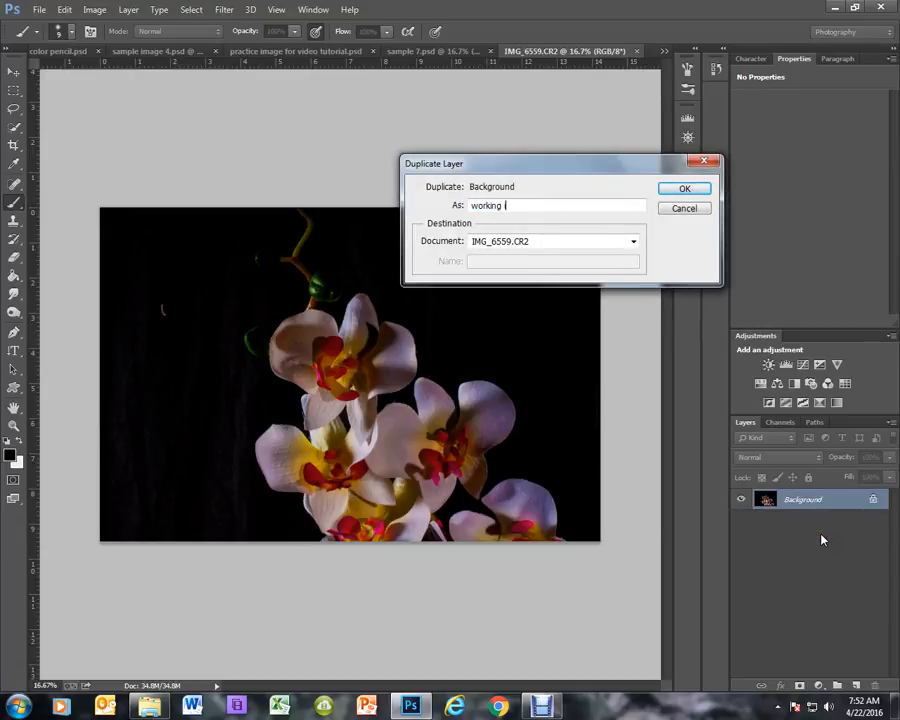
pyautogui.write('rking image')
pyautogui.click(698, 190)
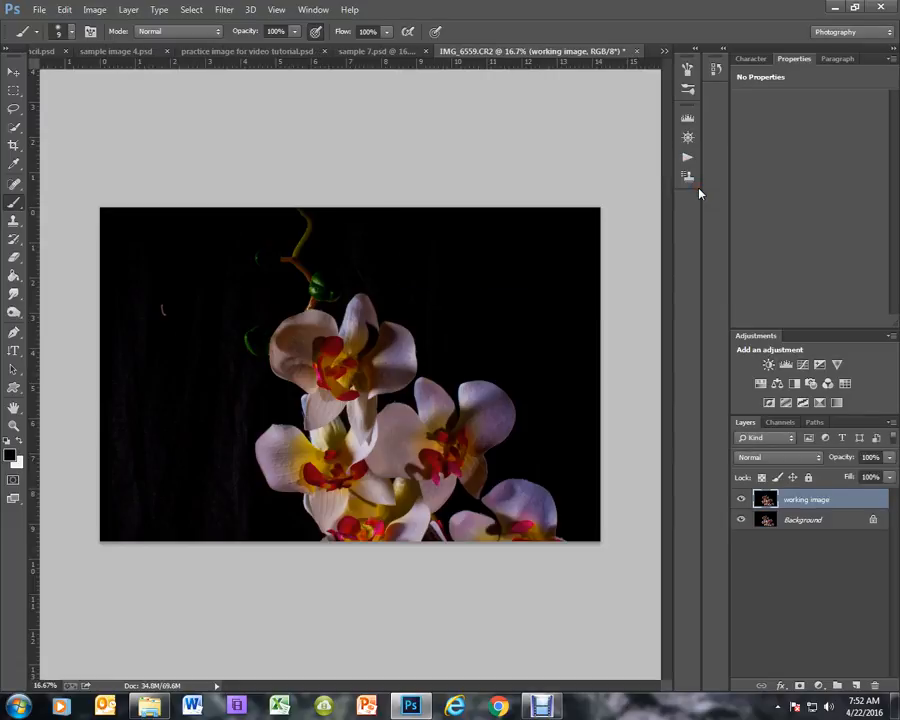
pyautogui.click(796, 497)
pyautogui.click(800, 498)
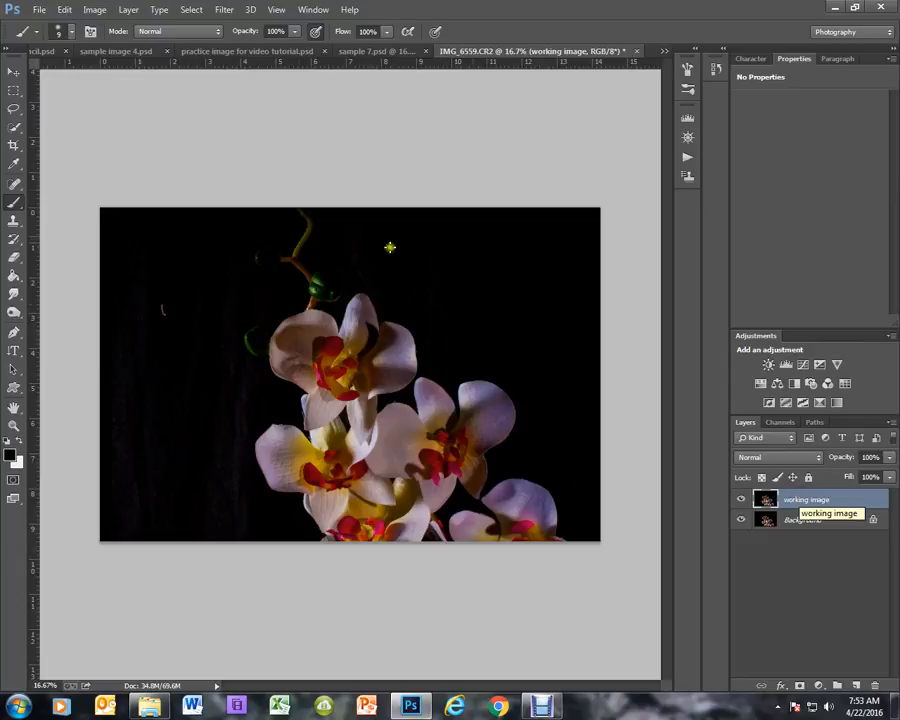
# Open the Filter Gallery on the working image layer and expand the Artistic and Sketch filter groups
pyautogui.click(225, 11)
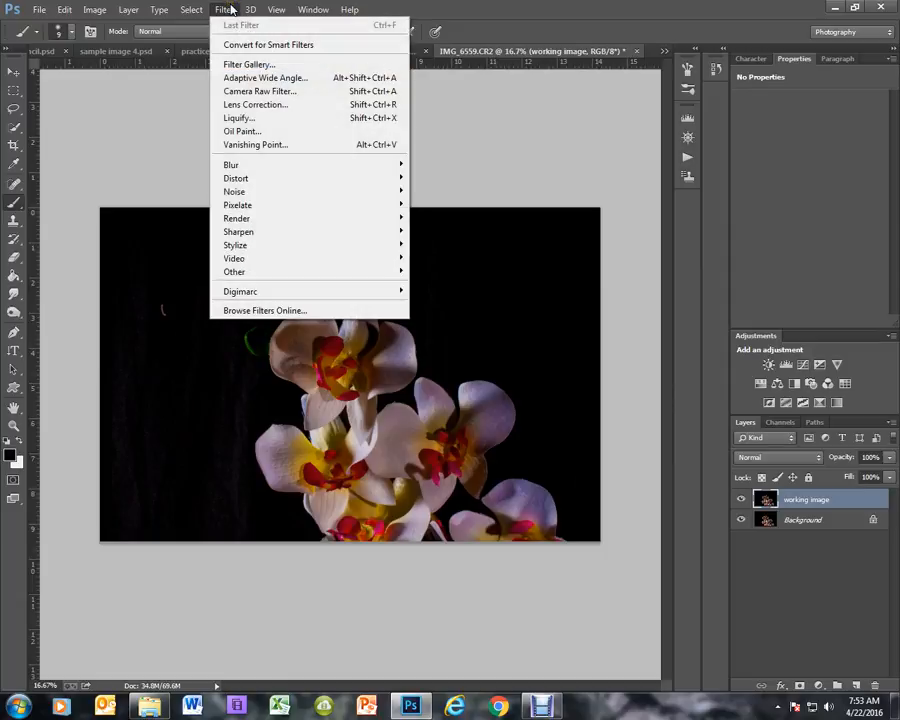
pyautogui.click(265, 66)
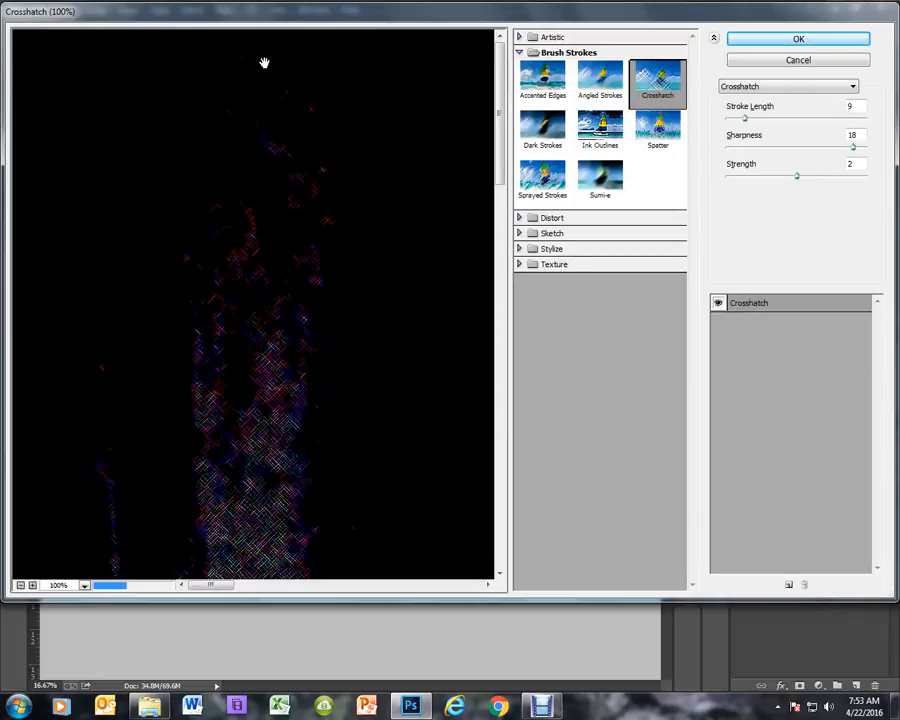
pyautogui.click(520, 37)
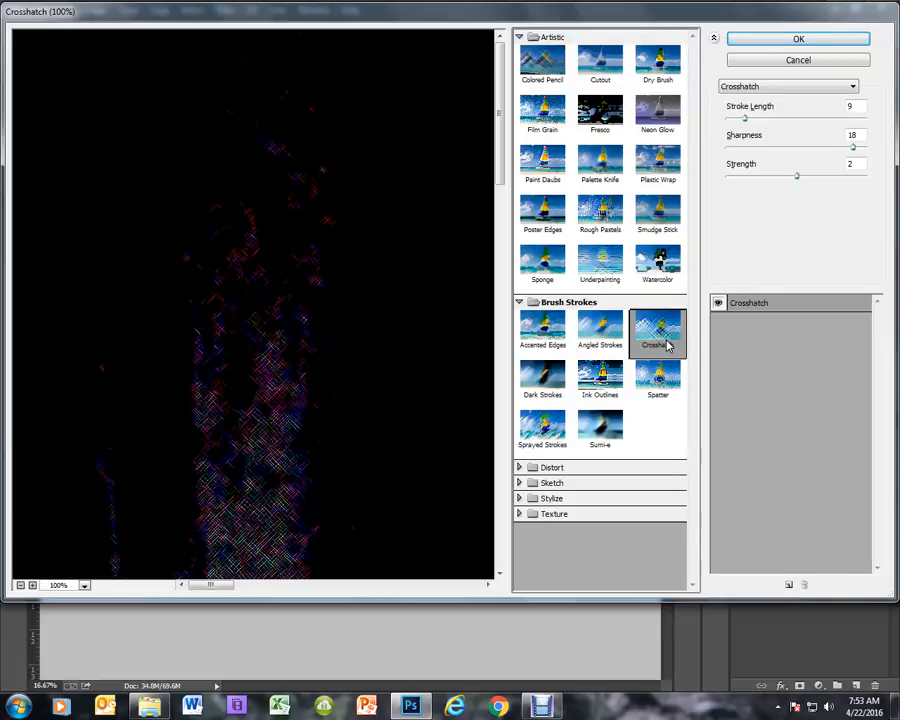
pyautogui.click(521, 483)
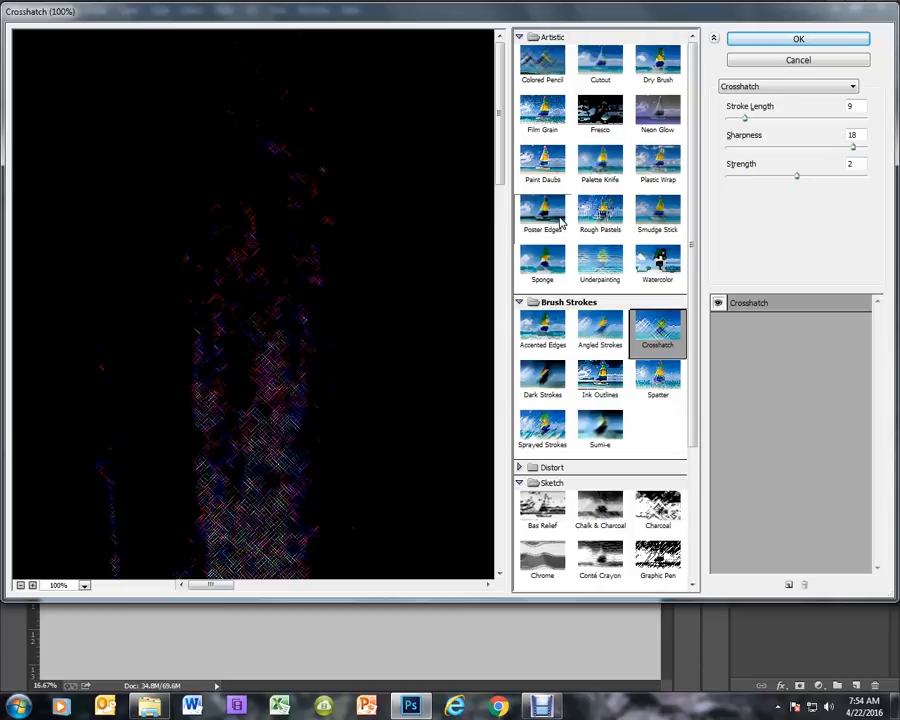
pyautogui.click(540, 705)
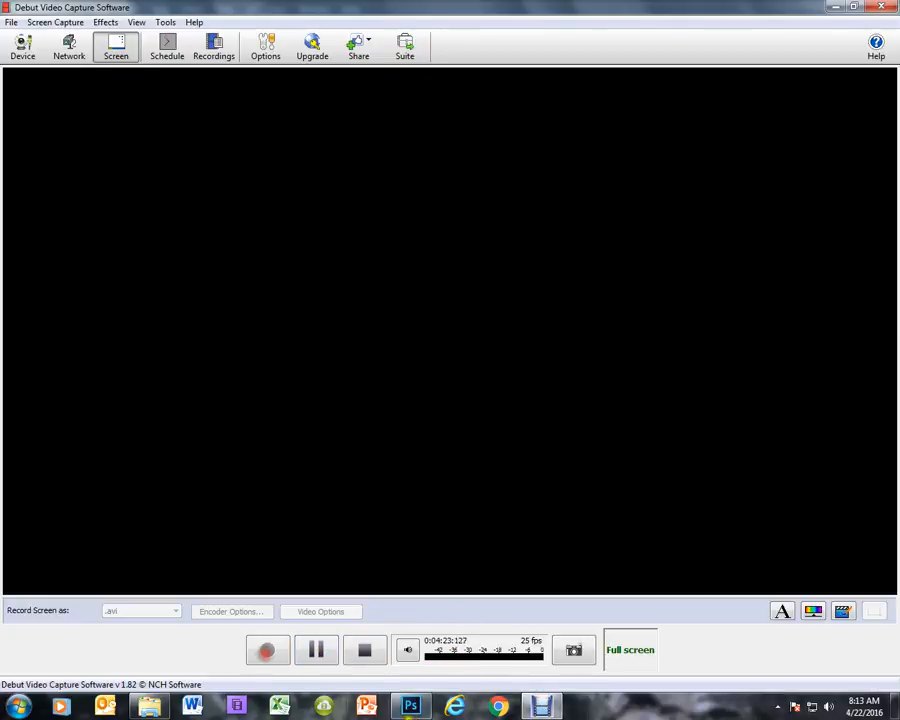
pyautogui.click(418, 708)
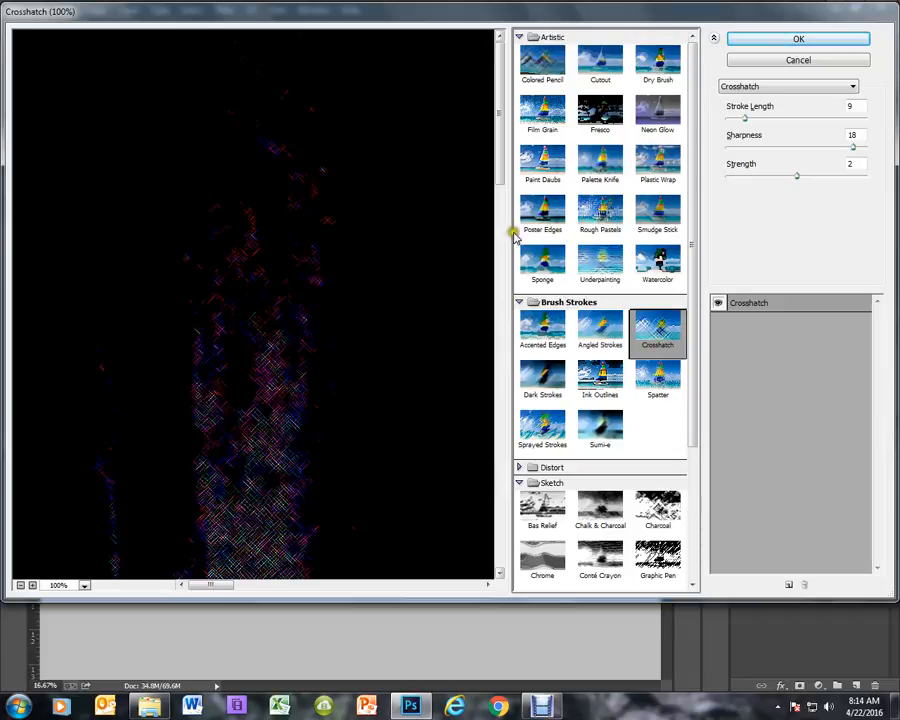
# Apply the Colored Pencil filter to the working image layer with pencil width 10, stroke pressure 11 and paper brightness 41
pyautogui.click(540, 72)
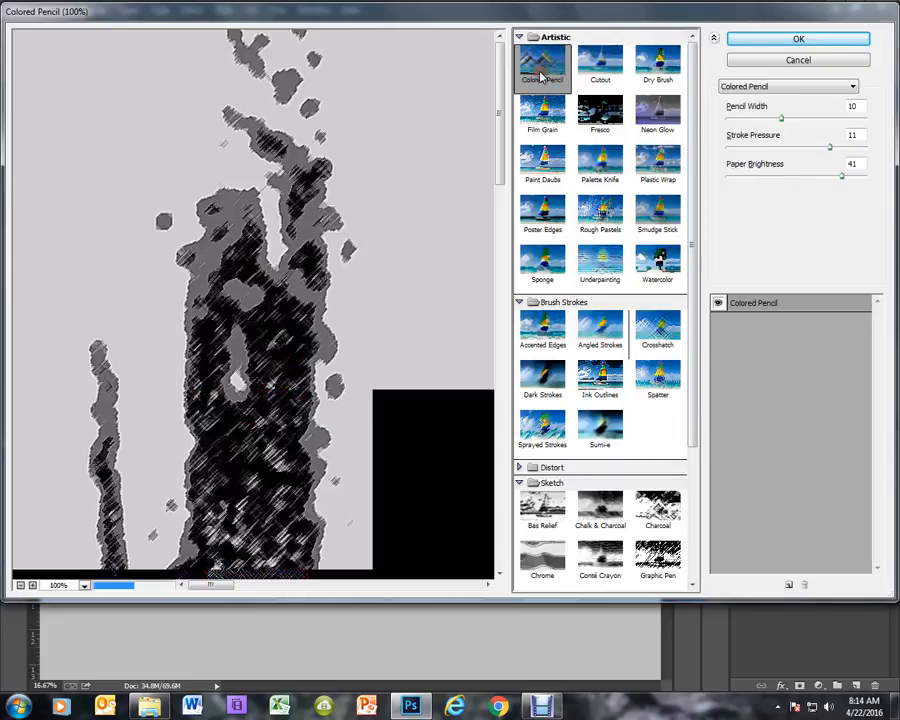
pyautogui.moveTo(399, 487)
pyautogui.mouseDown()
pyautogui.moveTo(313, 303)
pyautogui.moveTo(374, 440)
pyautogui.moveTo(279, 295)
pyautogui.moveTo(300, 295)
pyautogui.moveTo(392, 500)
pyautogui.moveTo(364, 281)
pyautogui.moveTo(360, 375)
pyautogui.moveTo(392, 470)
pyautogui.moveTo(169, 301)
pyautogui.moveTo(426, 354)
pyautogui.moveTo(160, 340)
pyautogui.moveTo(183, 347)
pyautogui.mouseUp()
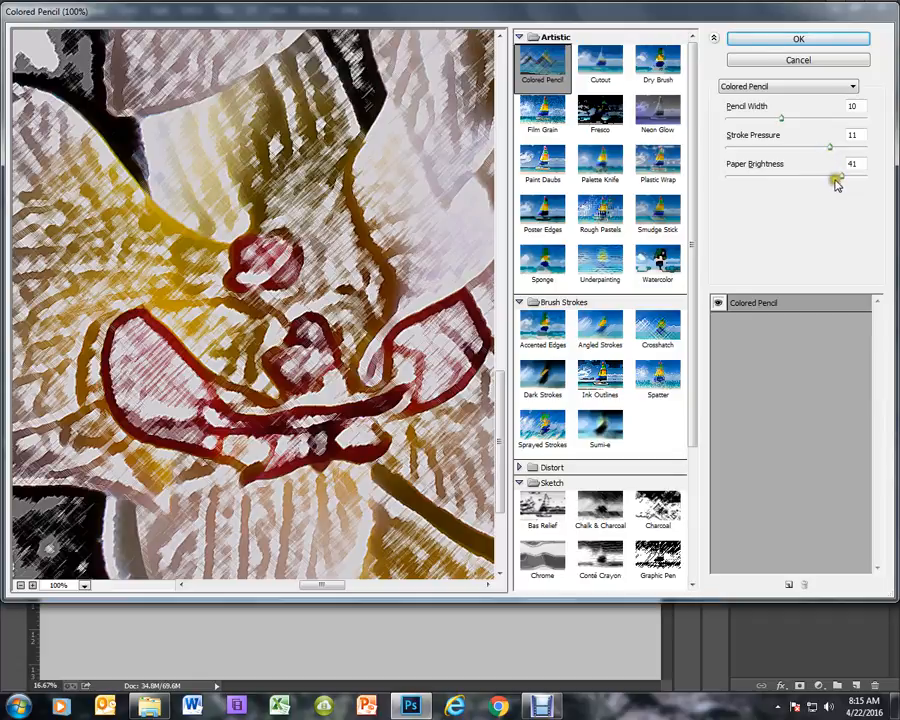
pyautogui.click(812, 40)
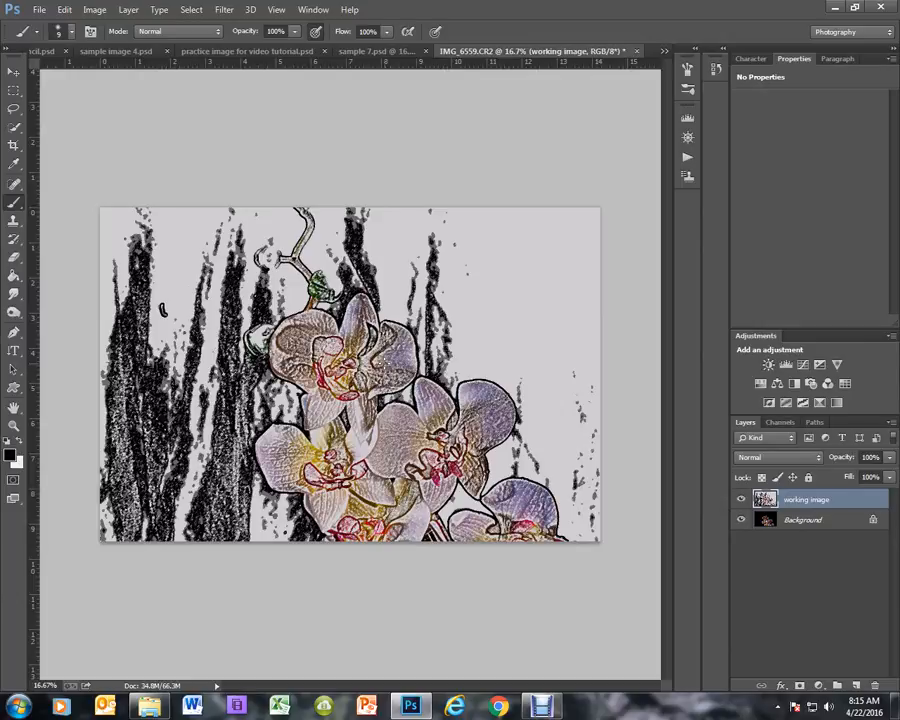
pyautogui.click(541, 706)
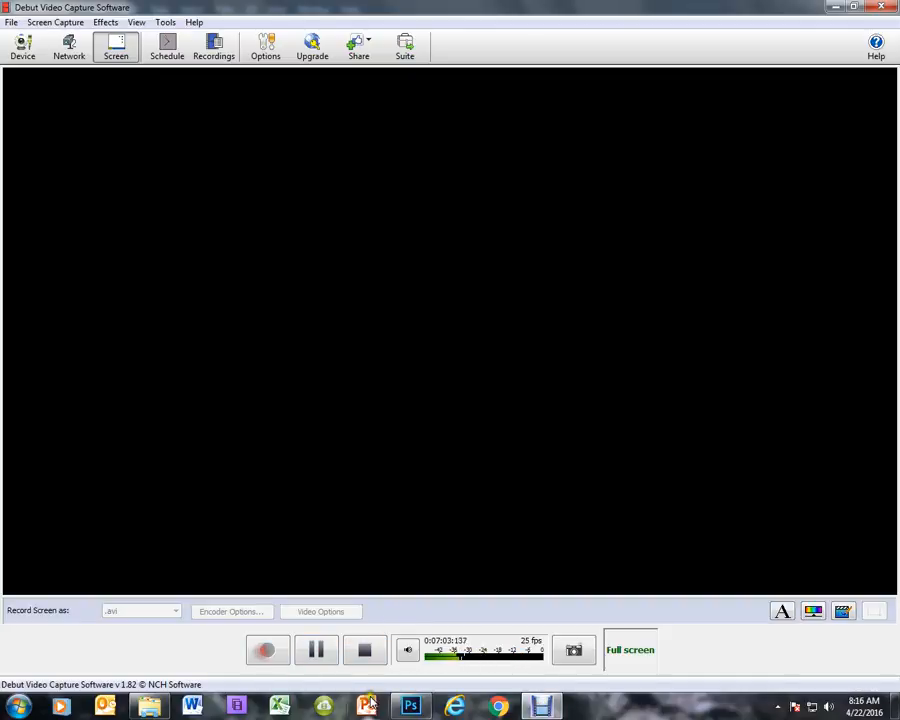
pyautogui.click(409, 706)
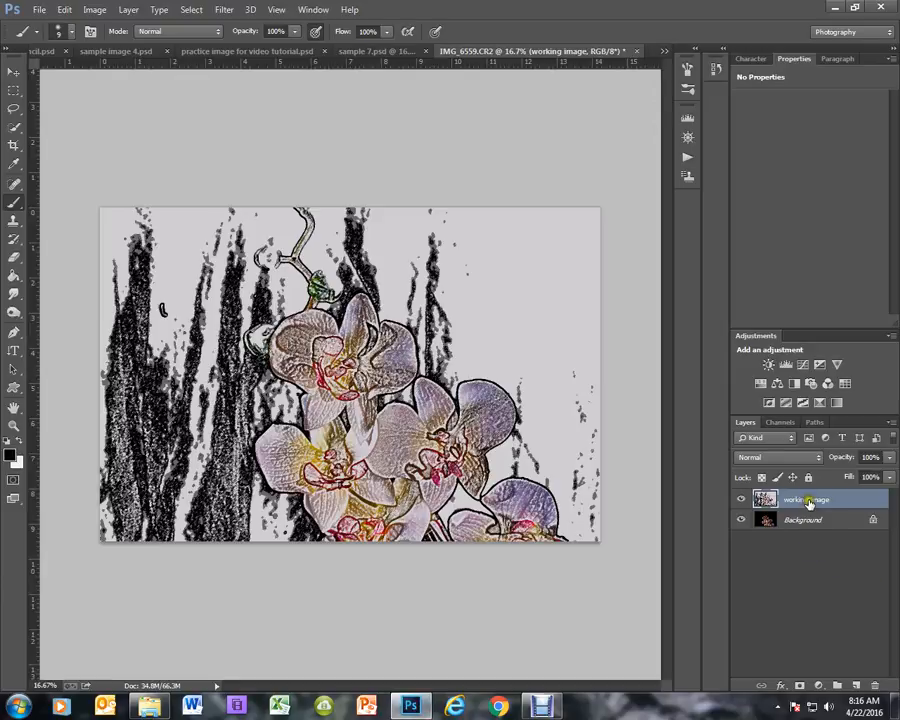
# Add a layer mask to the working image layer, briefly hide and show the layer to compare, and keep the mask selected
pyautogui.click(799, 685)
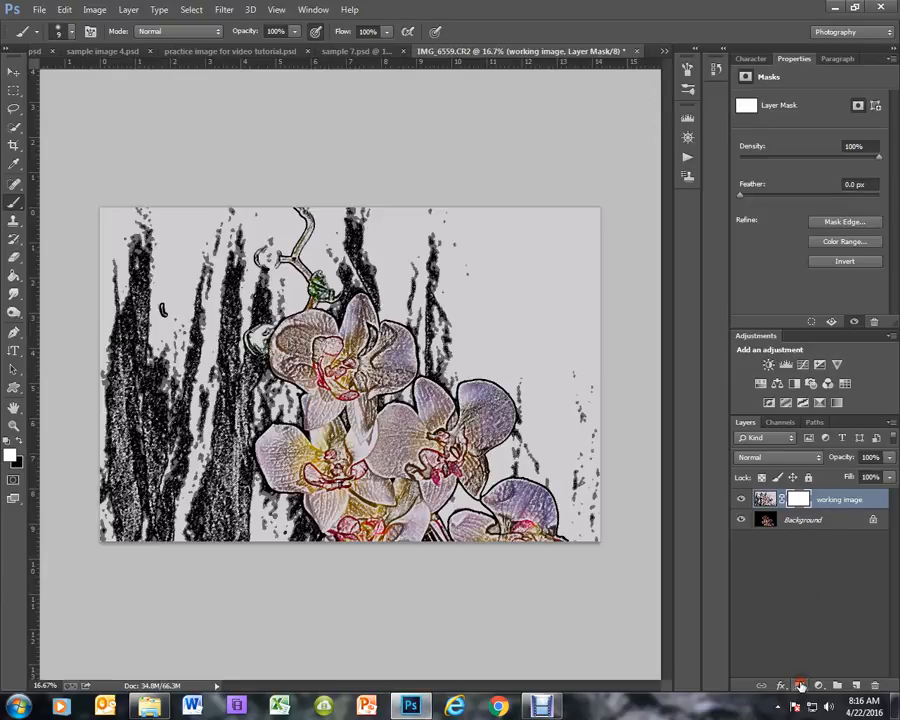
pyautogui.click(741, 499)
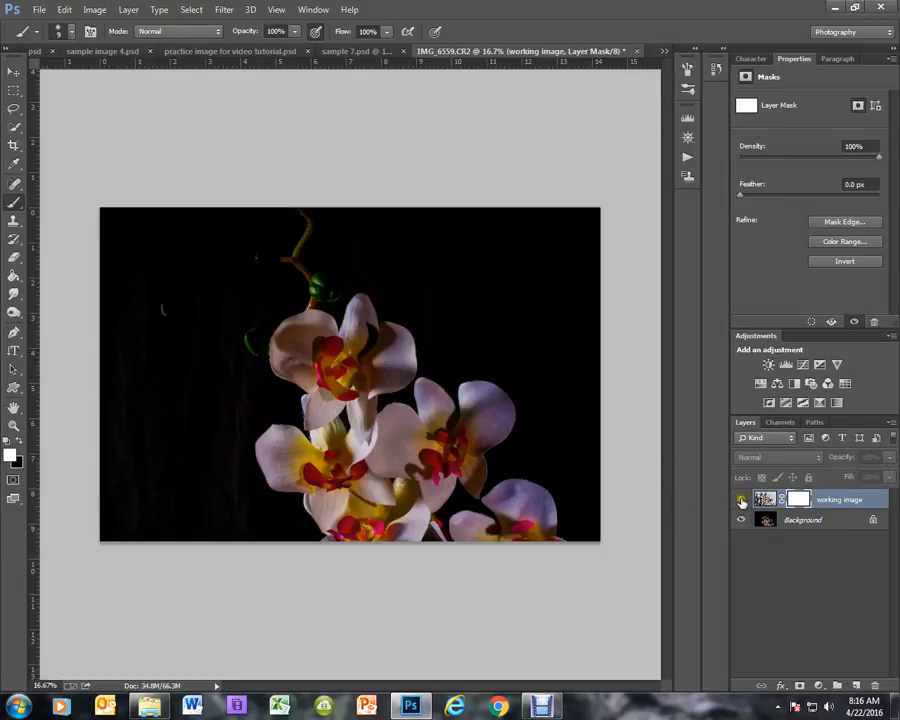
pyautogui.click(741, 499)
pyautogui.click(794, 501)
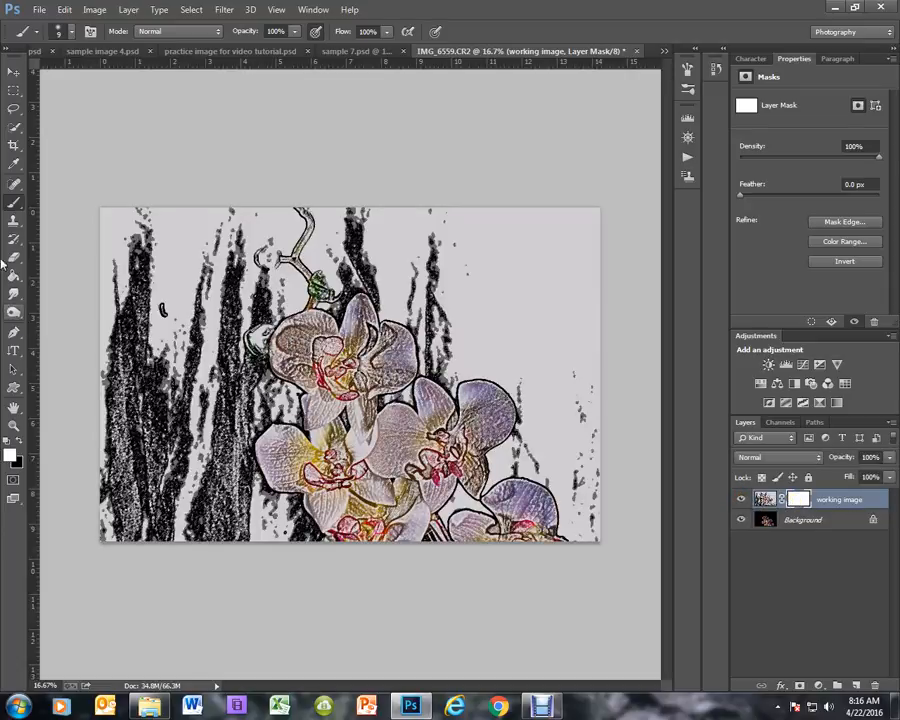
# Paint black on the working image mask with a soft 507 px brush to hide the pencil texture in the background around the orchids
pyautogui.click(62, 30)
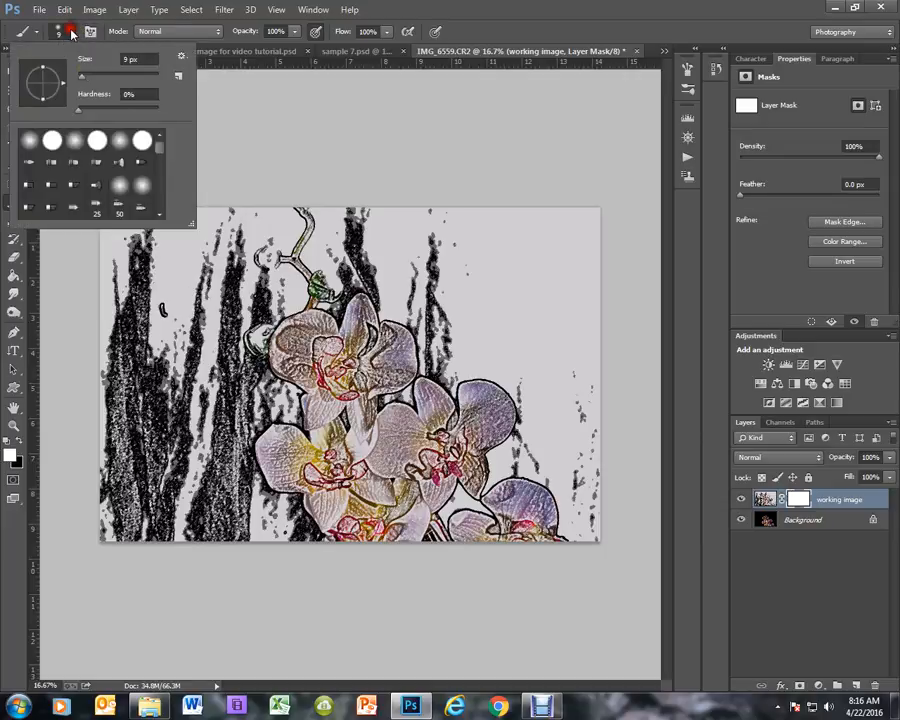
pyautogui.moveTo(82, 75)
pyautogui.mouseDown()
pyautogui.moveTo(139, 84)
pyautogui.moveTo(146, 76)
pyautogui.mouseUp()
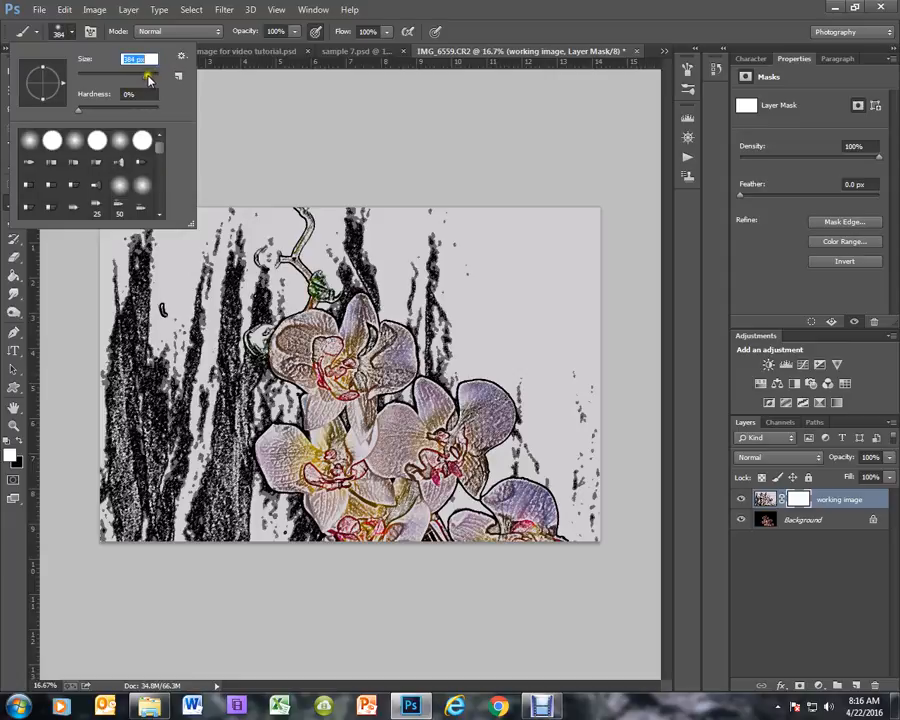
pyautogui.moveTo(146, 80); pyautogui.dragTo(154, 78)
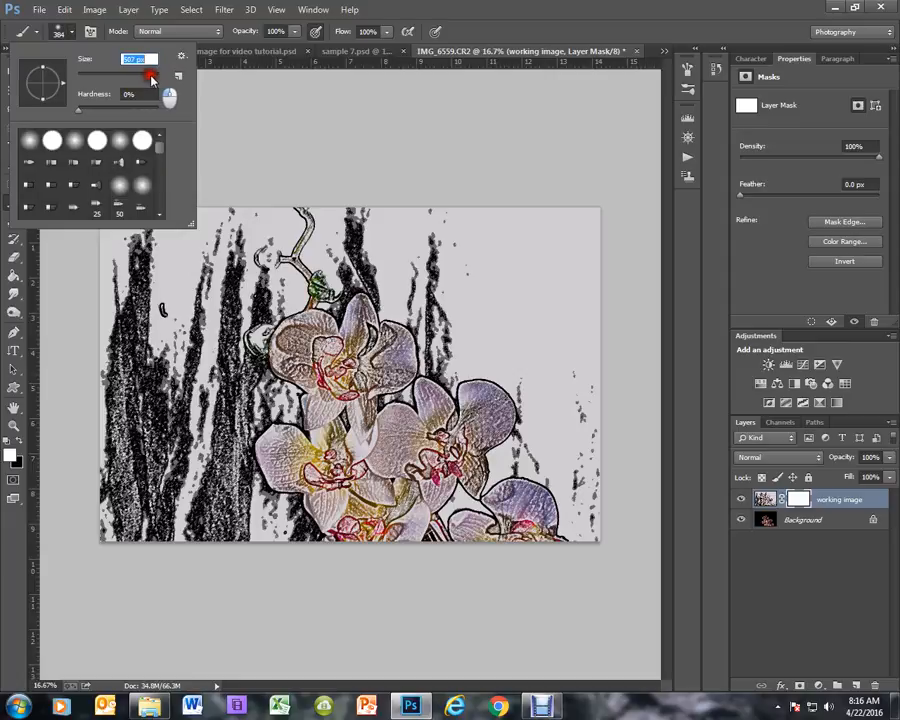
pyautogui.click(17, 441)
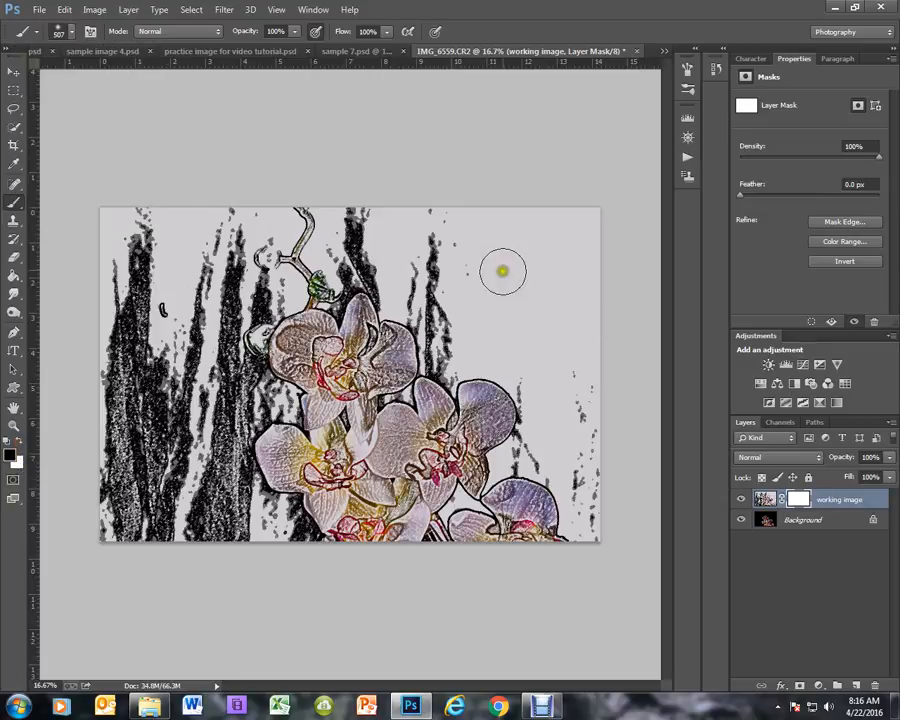
pyautogui.moveTo(500, 269)
pyautogui.mouseDown()
pyautogui.moveTo(513, 247)
pyautogui.moveTo(569, 259)
pyautogui.moveTo(587, 212)
pyautogui.mouseUp()
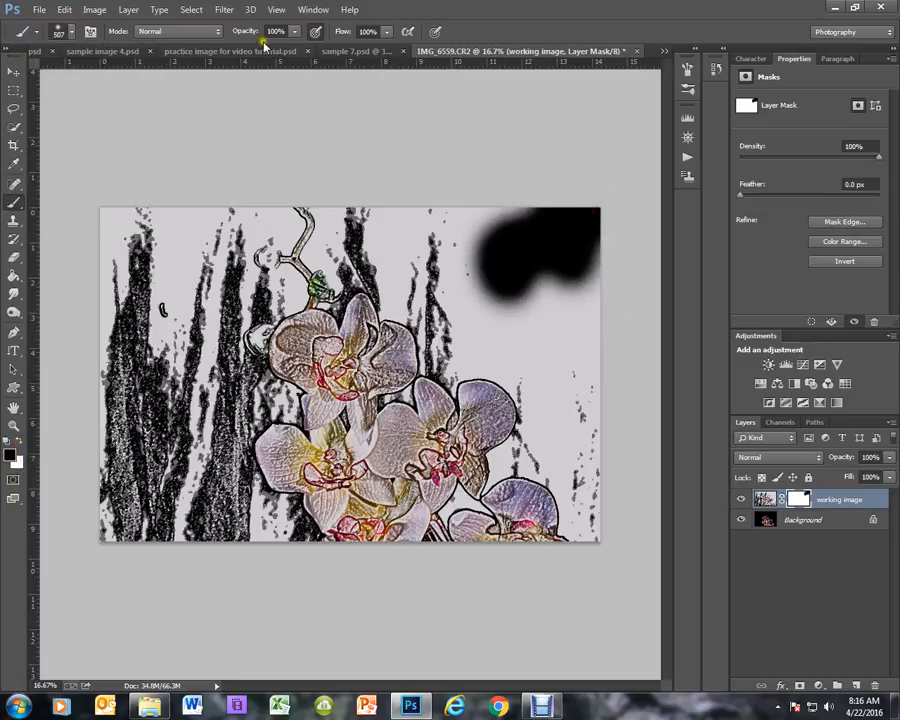
pyautogui.moveTo(505, 242)
pyautogui.mouseDown()
pyautogui.moveTo(398, 215)
pyautogui.moveTo(463, 256)
pyautogui.moveTo(395, 236)
pyautogui.moveTo(466, 334)
pyautogui.moveTo(573, 368)
pyautogui.moveTo(475, 295)
pyautogui.moveTo(506, 289)
pyautogui.moveTo(478, 276)
pyautogui.moveTo(488, 291)
pyautogui.moveTo(455, 292)
pyautogui.moveTo(600, 284)
pyautogui.moveTo(592, 343)
pyautogui.moveTo(567, 341)
pyautogui.moveTo(570, 401)
pyautogui.moveTo(593, 428)
pyautogui.moveTo(555, 438)
pyautogui.moveTo(588, 465)
pyautogui.moveTo(605, 521)
pyautogui.moveTo(600, 545)
pyautogui.moveTo(598, 422)
pyautogui.mouseUp()
pyautogui.moveTo(249, 213)
pyautogui.mouseDown()
pyautogui.moveTo(196, 242)
pyautogui.moveTo(150, 340)
pyautogui.moveTo(111, 327)
pyautogui.moveTo(91, 344)
pyautogui.moveTo(93, 333)
pyautogui.moveTo(44, 433)
pyautogui.moveTo(80, 447)
pyautogui.moveTo(166, 399)
pyautogui.moveTo(171, 443)
pyautogui.moveTo(222, 300)
pyautogui.moveTo(180, 424)
pyautogui.moveTo(124, 429)
pyautogui.moveTo(117, 401)
pyautogui.moveTo(128, 489)
pyautogui.moveTo(97, 511)
pyautogui.moveTo(187, 460)
pyautogui.moveTo(207, 435)
pyautogui.moveTo(225, 530)
pyautogui.moveTo(248, 551)
pyautogui.moveTo(271, 551)
pyautogui.moveTo(216, 526)
pyautogui.moveTo(202, 437)
pyautogui.moveTo(212, 375)
pyautogui.moveTo(199, 317)
pyautogui.moveTo(213, 265)
pyautogui.mouseUp()
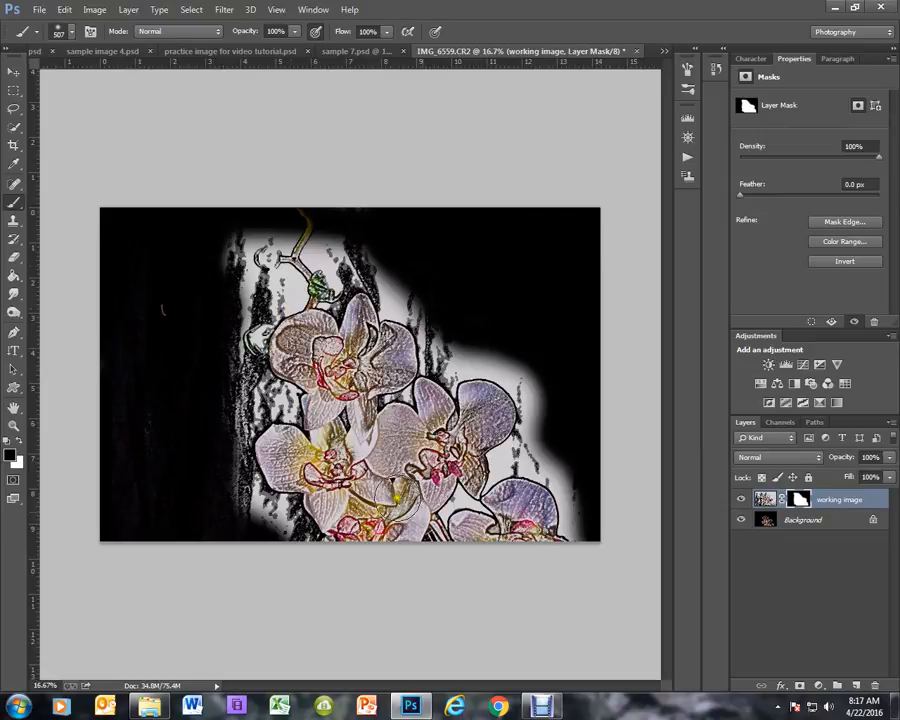
pyautogui.click(543, 708)
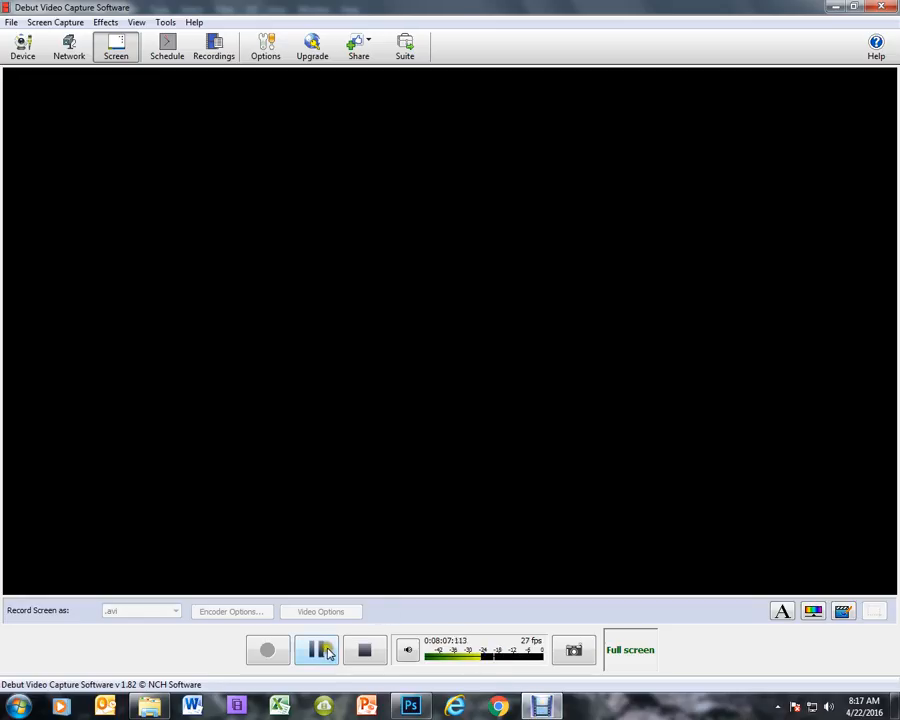
pyautogui.click(410, 707)
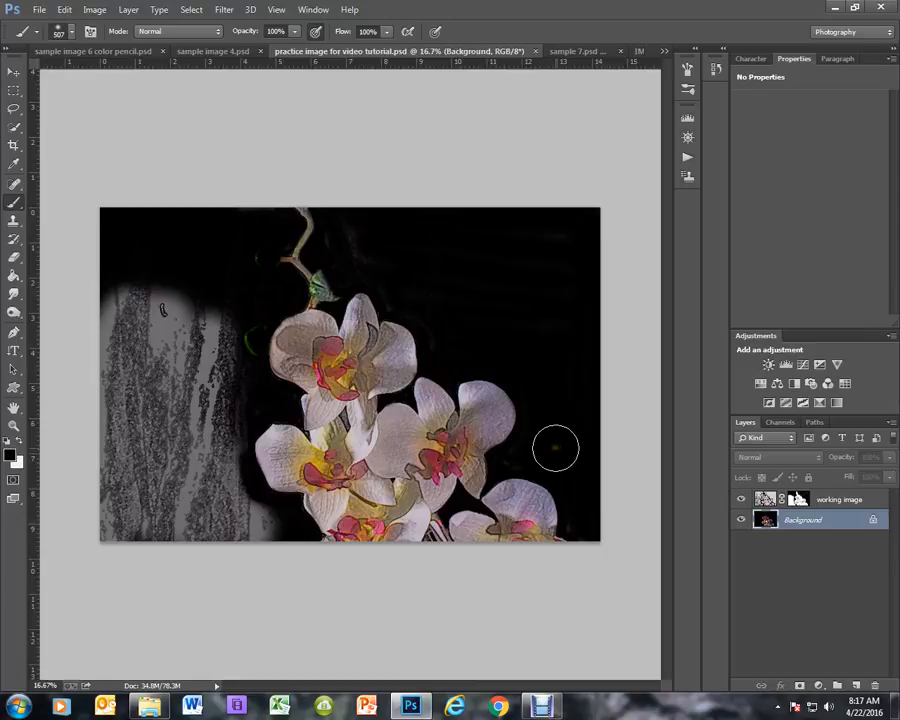
# Select the working image layer mask in the practice image and touch up the background beside the right-hand orchid with a much smaller brush
pyautogui.press('[')
pyautogui.press('[')
pyautogui.press('[')
pyautogui.press('[')
pyautogui.press('[')
pyautogui.press('[')
pyautogui.press('[')
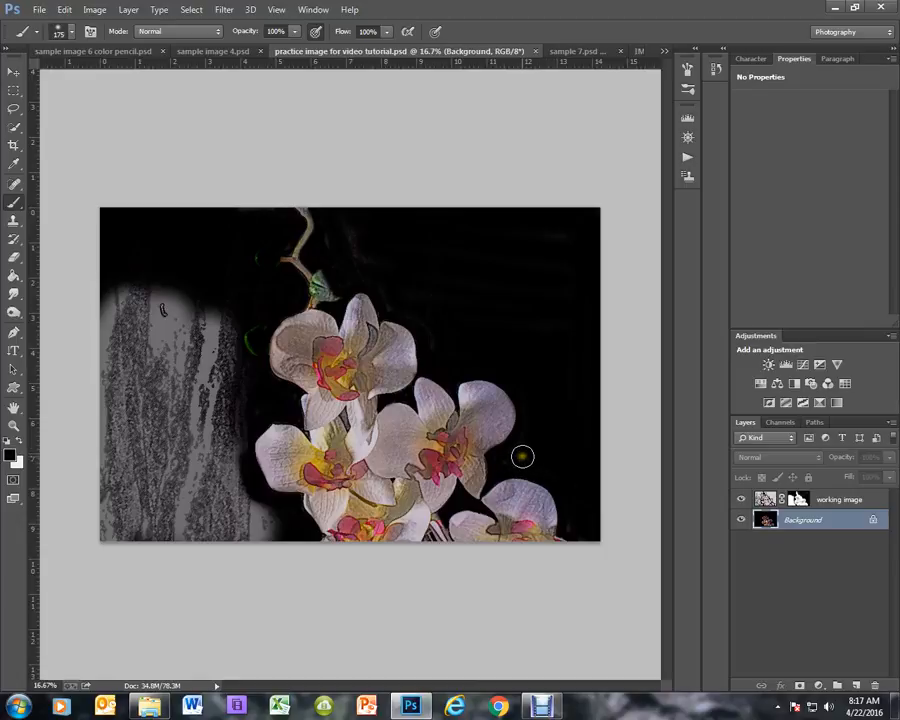
pyautogui.click(527, 462)
pyautogui.click(797, 499)
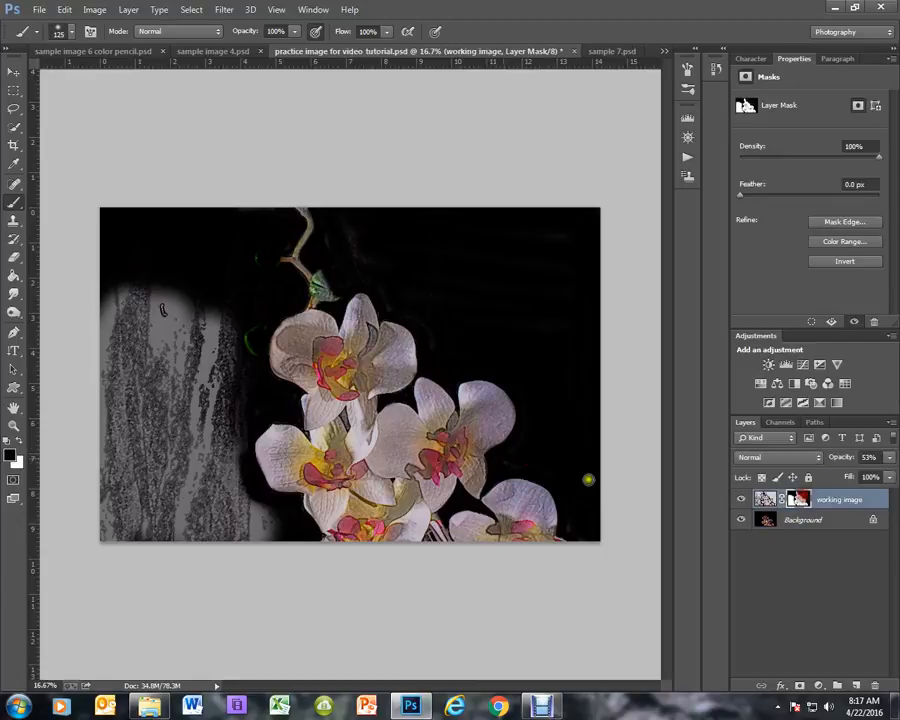
pyautogui.press('[')
pyautogui.press('[')
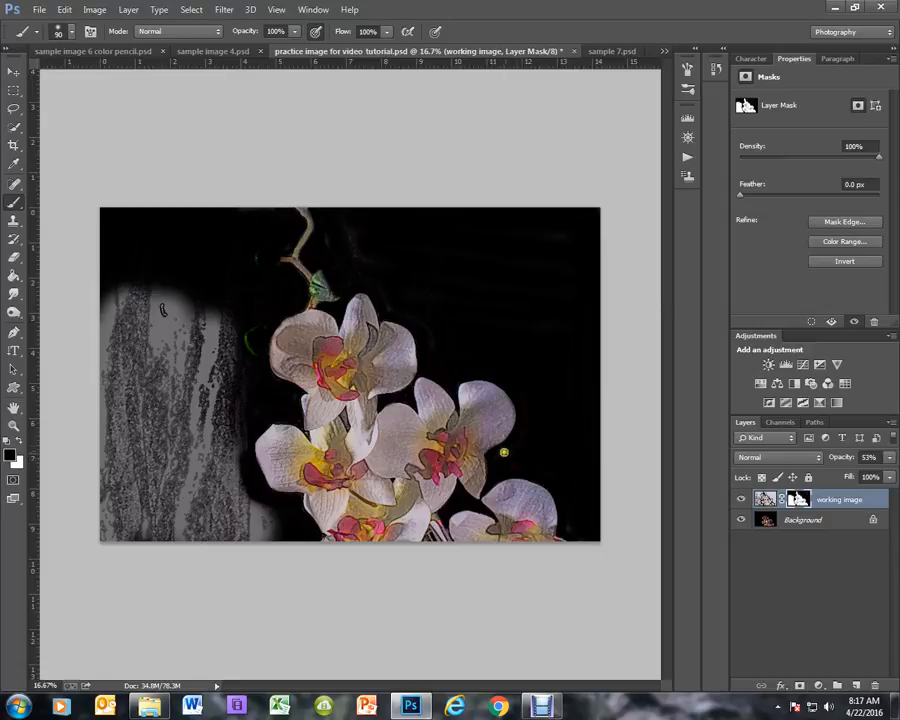
pyautogui.click(499, 454)
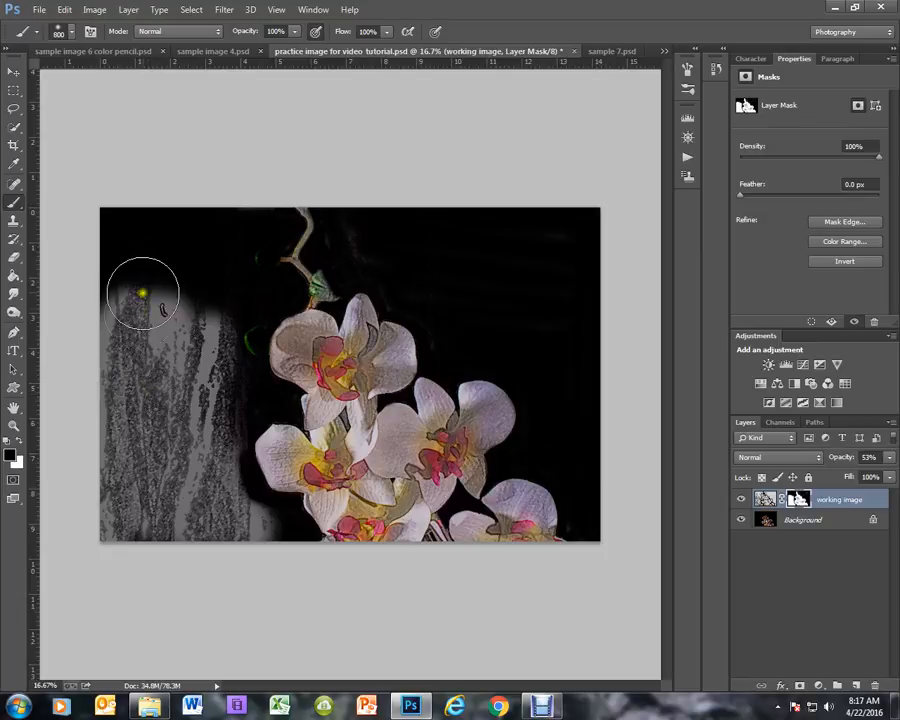
# Paint out the gray pencil texture left of the orchids on the mask, using an 800 px brush reduced to 500 px
pyautogui.moveTo(143, 295)
pyautogui.mouseDown()
pyautogui.moveTo(112, 347)
pyautogui.moveTo(107, 288)
pyautogui.moveTo(155, 276)
pyautogui.moveTo(156, 307)
pyautogui.moveTo(201, 338)
pyautogui.moveTo(204, 365)
pyautogui.moveTo(212, 341)
pyautogui.moveTo(218, 354)
pyautogui.moveTo(199, 408)
pyautogui.moveTo(229, 430)
pyautogui.moveTo(226, 416)
pyautogui.moveTo(215, 471)
pyautogui.moveTo(224, 428)
pyautogui.moveTo(223, 500)
pyautogui.moveTo(211, 467)
pyautogui.moveTo(183, 450)
pyautogui.moveTo(178, 424)
pyautogui.moveTo(169, 457)
pyautogui.moveTo(154, 400)
pyautogui.moveTo(114, 464)
pyautogui.moveTo(101, 561)
pyautogui.moveTo(130, 449)
pyautogui.moveTo(157, 512)
pyautogui.moveTo(218, 569)
pyautogui.moveTo(237, 554)
pyautogui.moveTo(248, 517)
pyautogui.moveTo(267, 534)
pyautogui.moveTo(247, 518)
pyautogui.moveTo(224, 415)
pyautogui.moveTo(230, 401)
pyautogui.moveTo(256, 399)
pyautogui.moveTo(233, 428)
pyautogui.moveTo(224, 523)
pyautogui.moveTo(221, 489)
pyautogui.moveTo(257, 536)
pyautogui.moveTo(151, 451)
pyautogui.moveTo(136, 506)
pyautogui.moveTo(130, 214)
pyautogui.moveTo(151, 382)
pyautogui.mouseUp()
pyautogui.press('[')
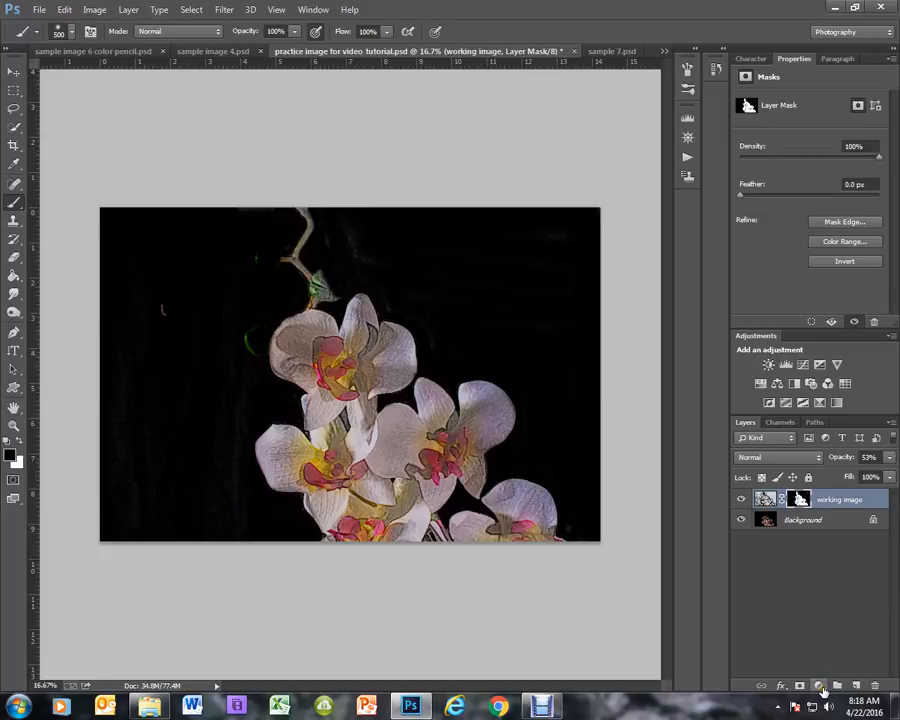
# Add a Hue/Saturation adjustment layer above the working image and set its saturation to +52
pyautogui.click(820, 686)
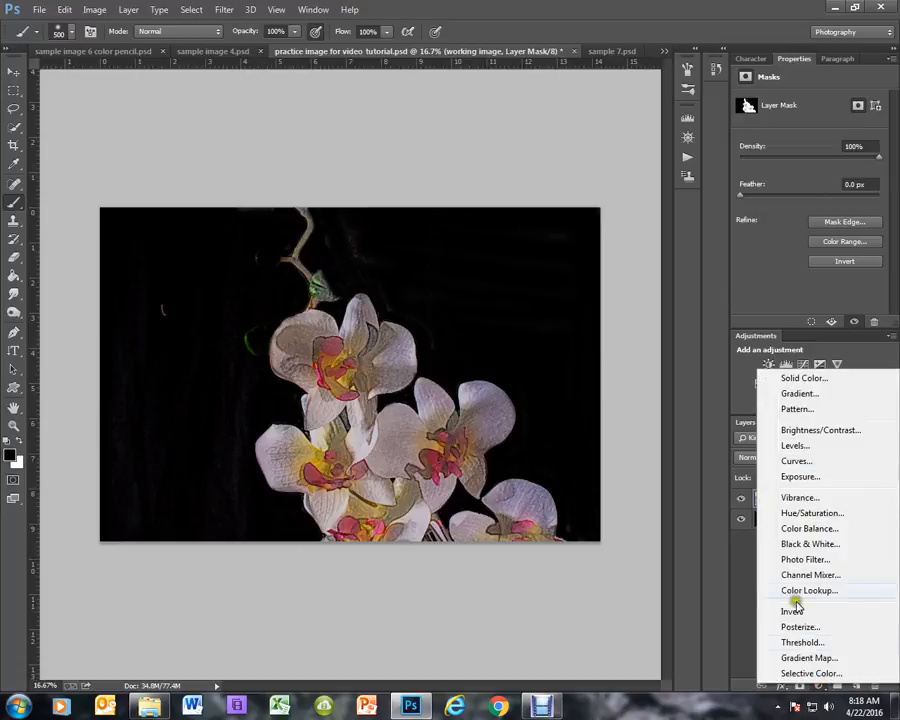
pyautogui.click(826, 514)
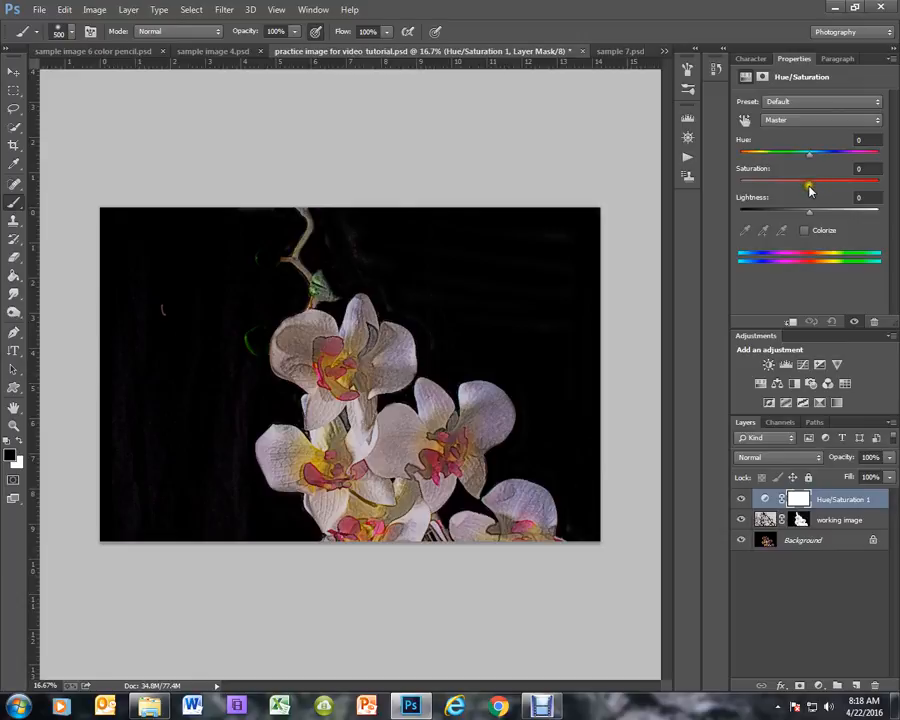
pyautogui.moveTo(809, 187); pyautogui.dragTo(846, 187)
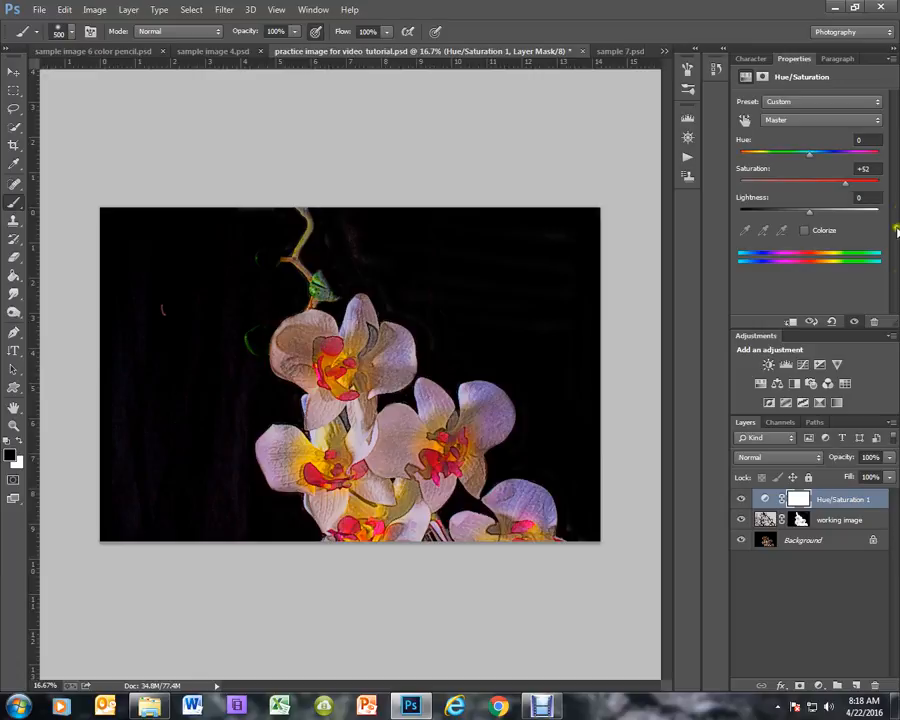
# Add a Brightness/Contrast adjustment layer on top of the stack and set its contrast to 28
pyautogui.click(818, 687)
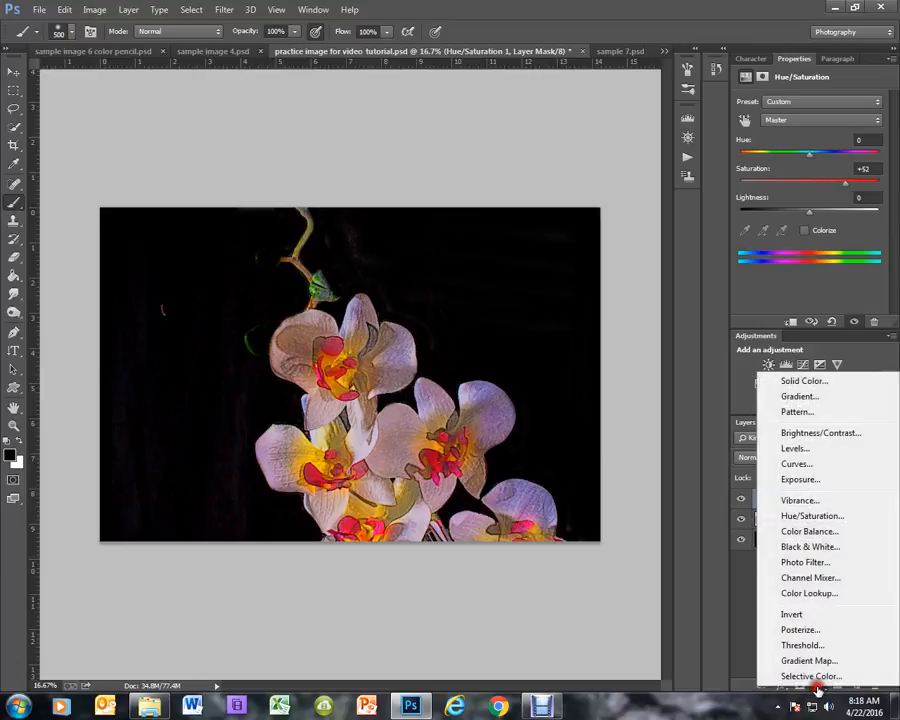
pyautogui.click(822, 433)
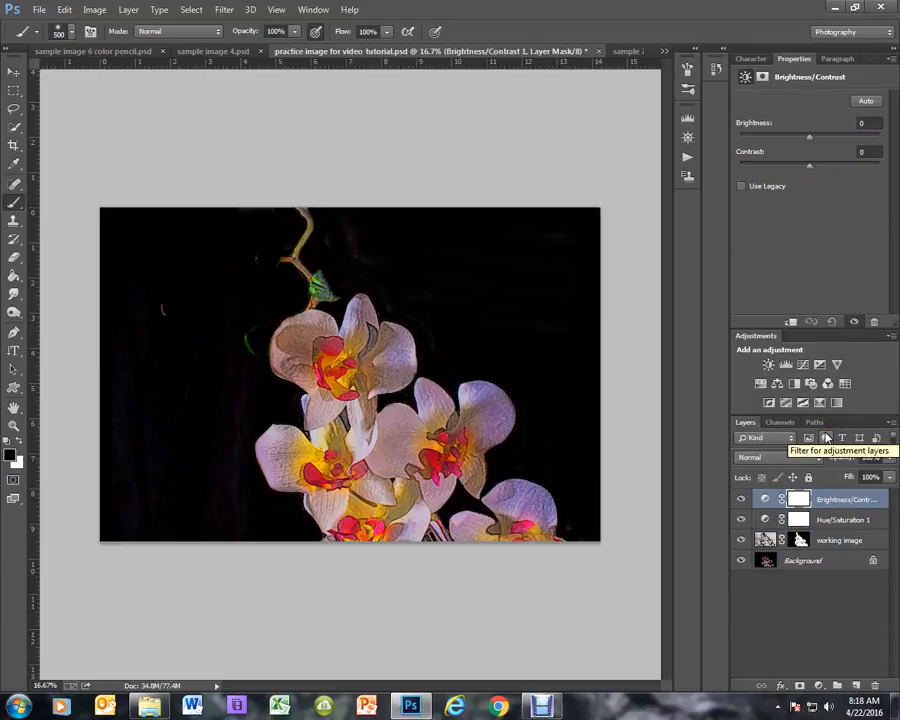
pyautogui.click(809, 168)
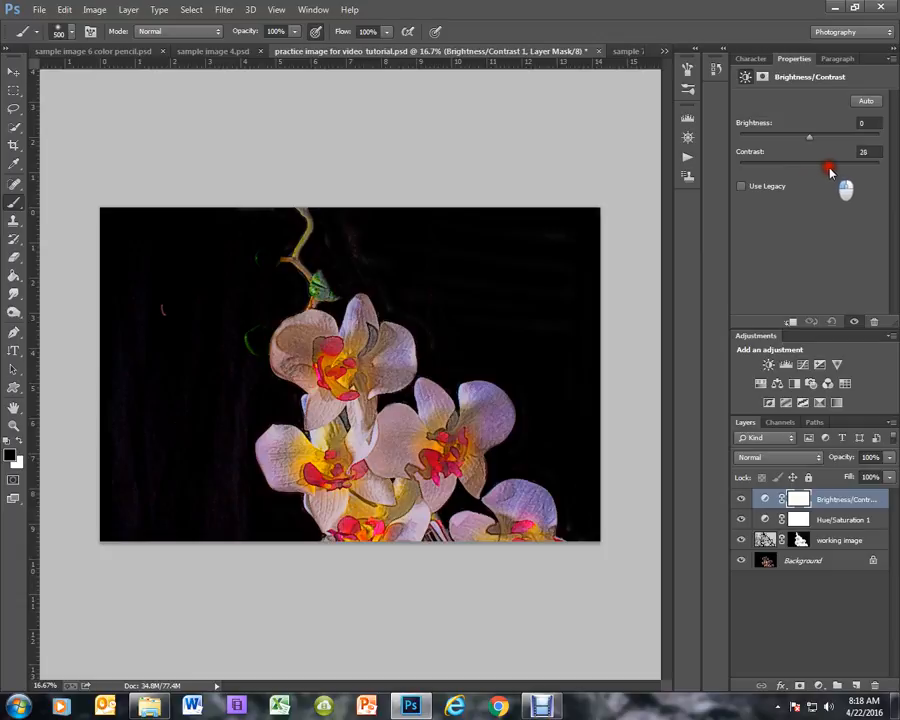
pyautogui.moveTo(831, 172); pyautogui.dragTo(830, 170)
# Reduce the Hue/Saturation layer's saturation to +32, then reopen the Brightness/Contrast layer's settings
pyautogui.click(766, 519)
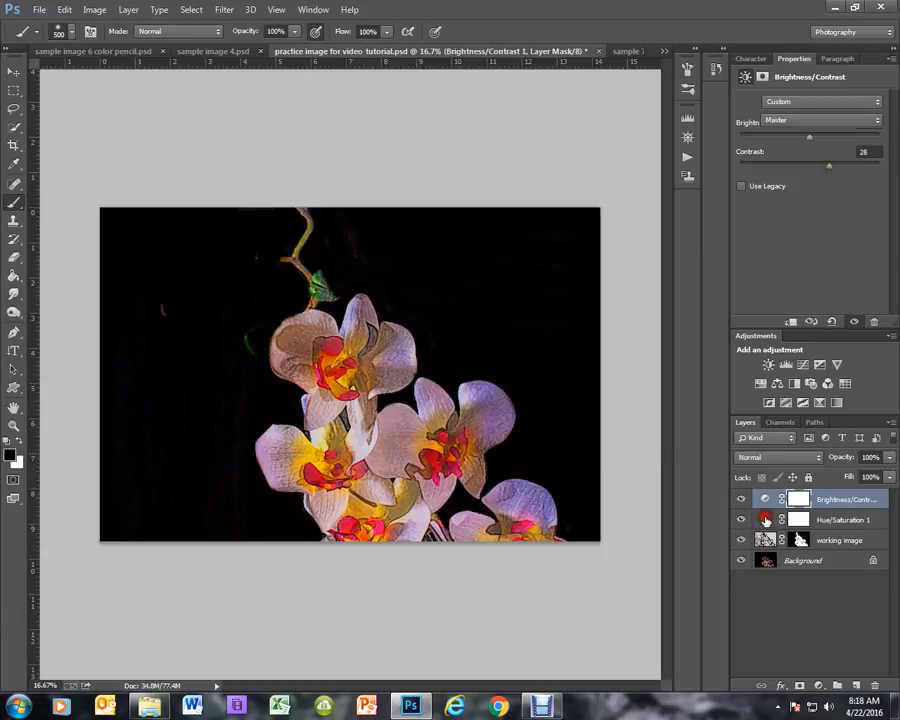
pyautogui.moveTo(844, 184); pyautogui.dragTo(834, 189)
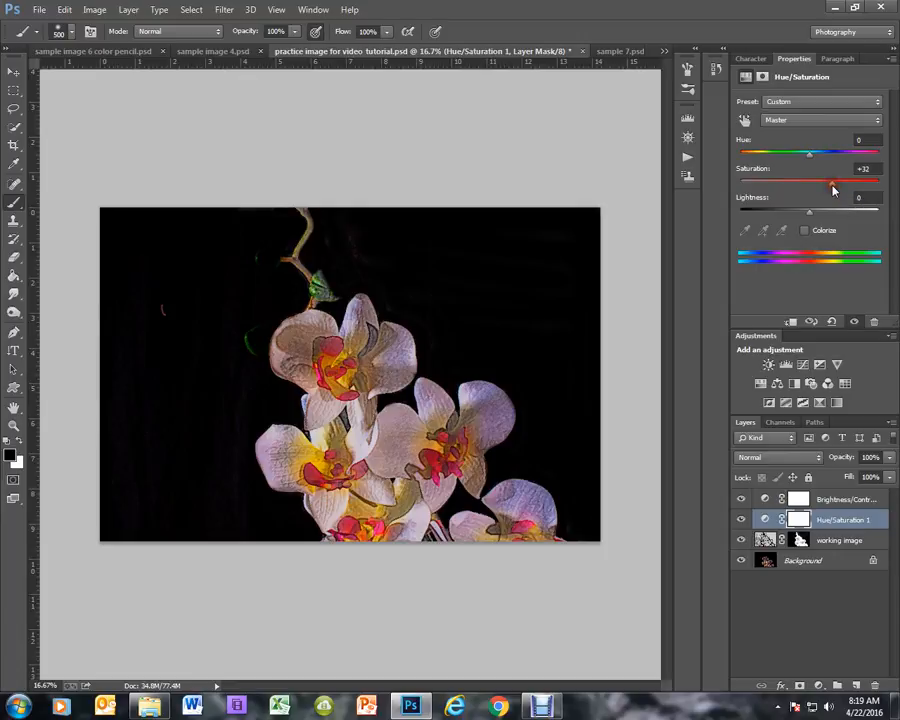
pyautogui.click(798, 498)
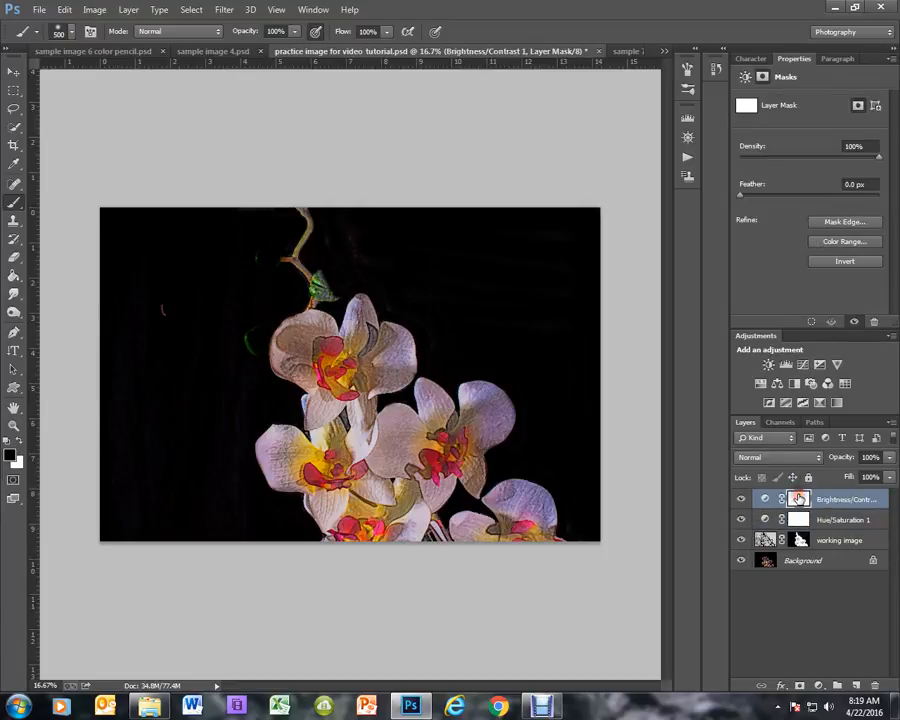
pyautogui.click(763, 499)
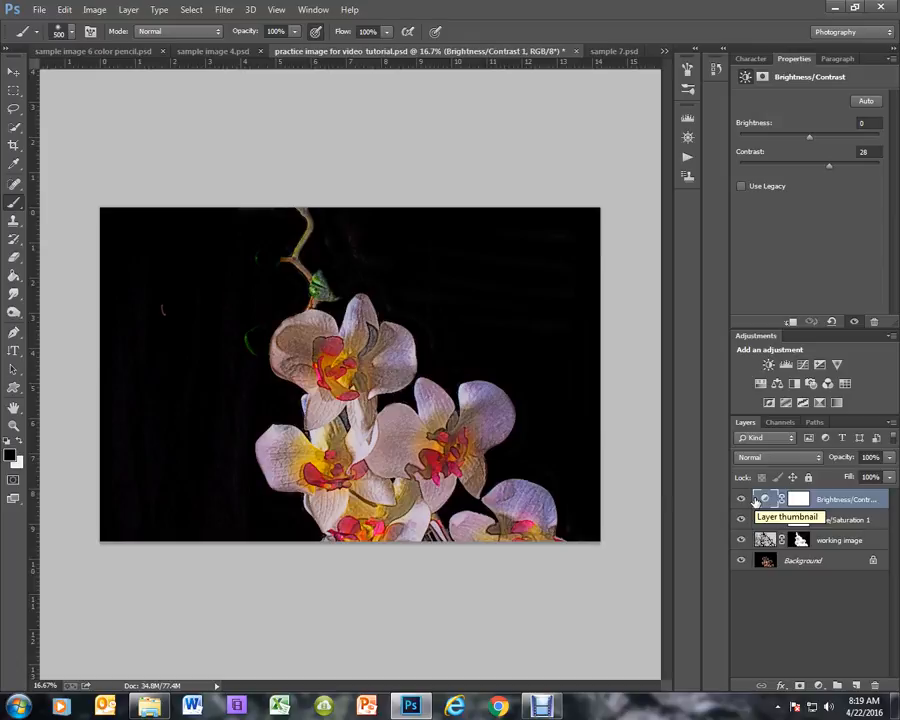
# Select the working image layer mask and compare the picture with that layer hidden and shown
pyautogui.click(802, 540)
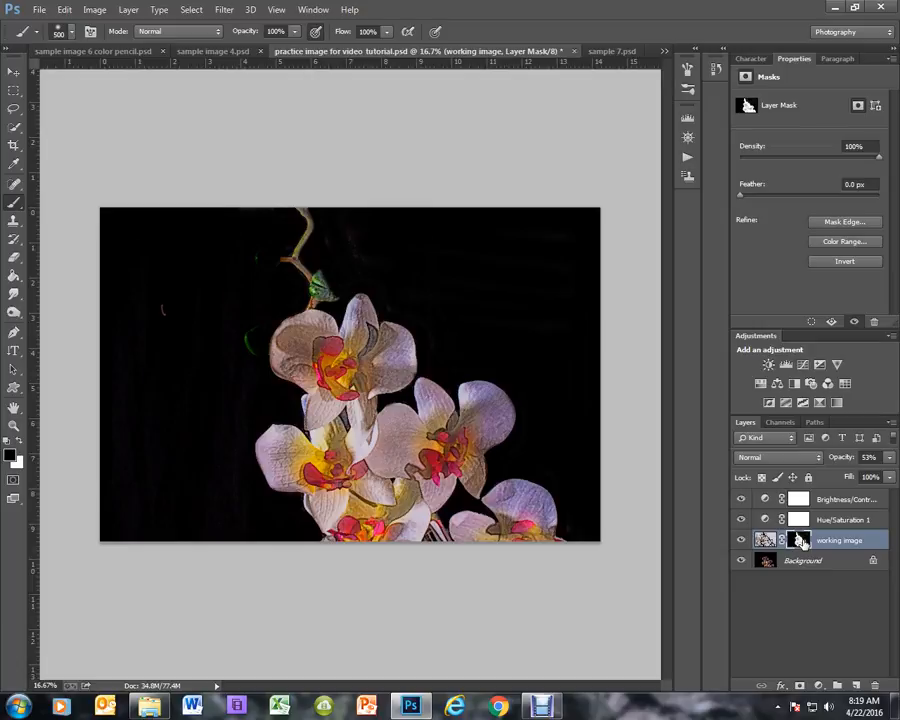
pyautogui.click(741, 540)
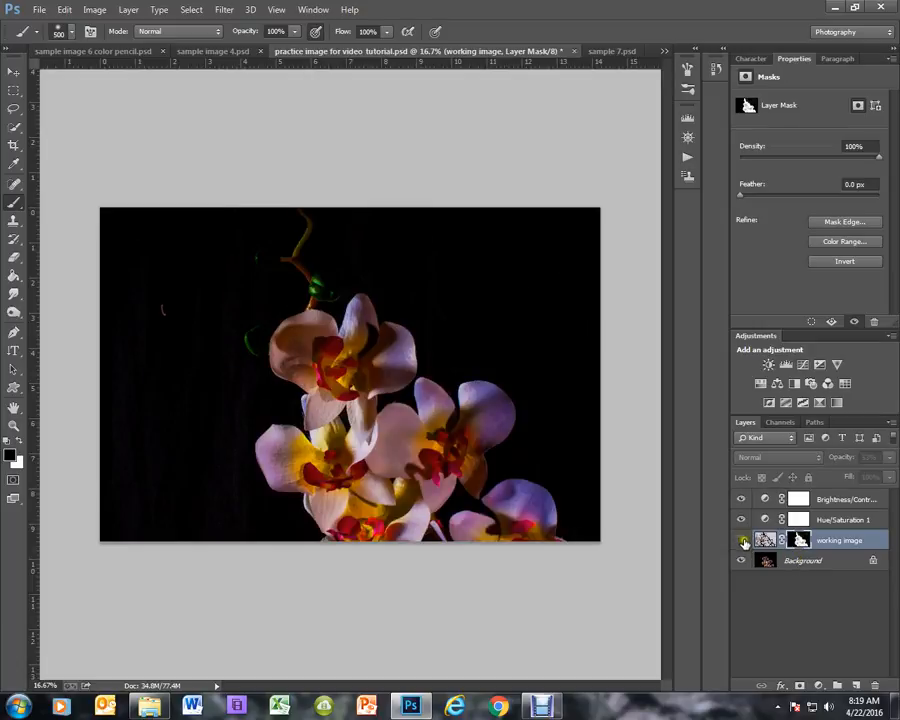
pyautogui.click(742, 540)
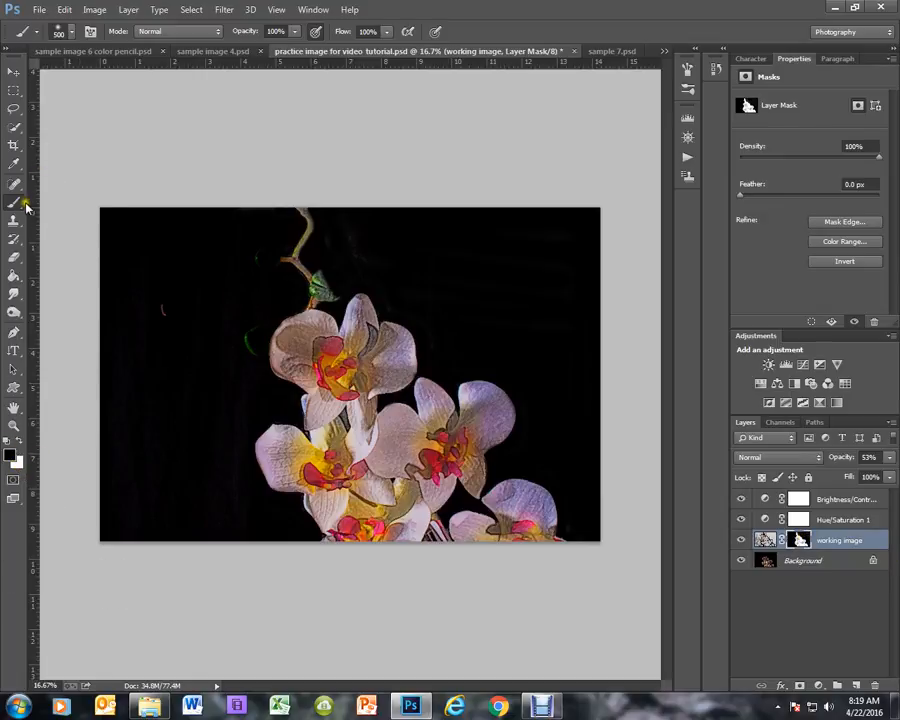
# Check the brush settings and lower the brush opacity to 31% for softer painting on the working image mask
pyautogui.click(72, 37)
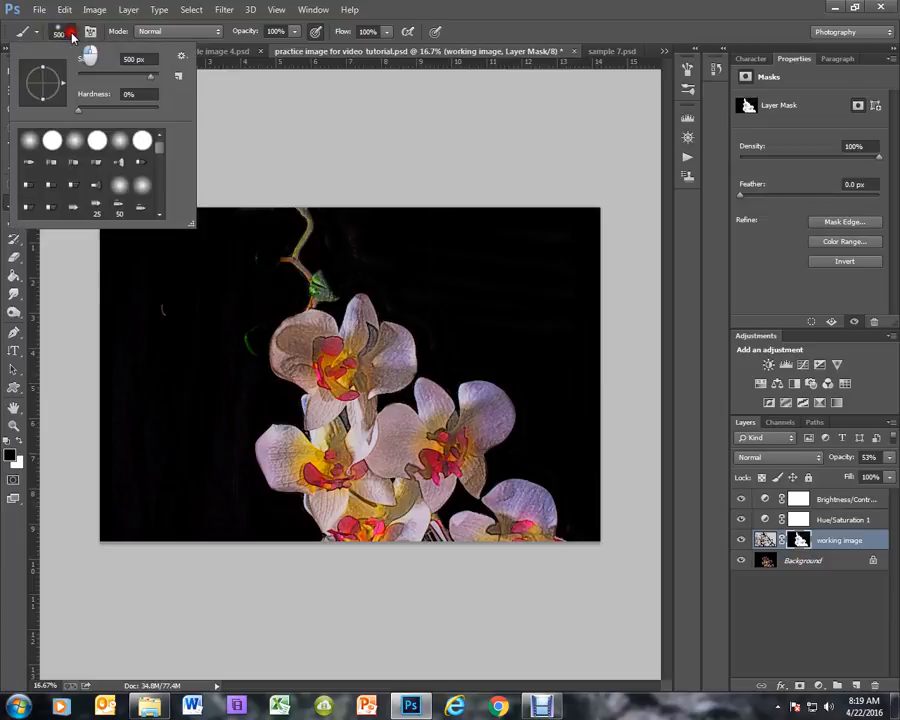
pyautogui.click(72, 37)
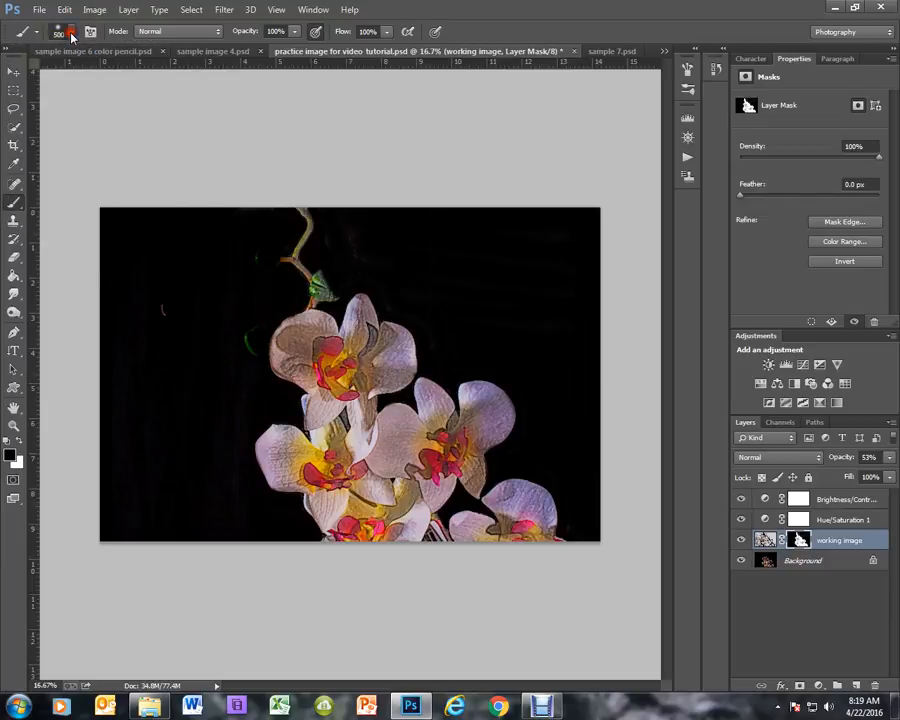
pyautogui.click(294, 31)
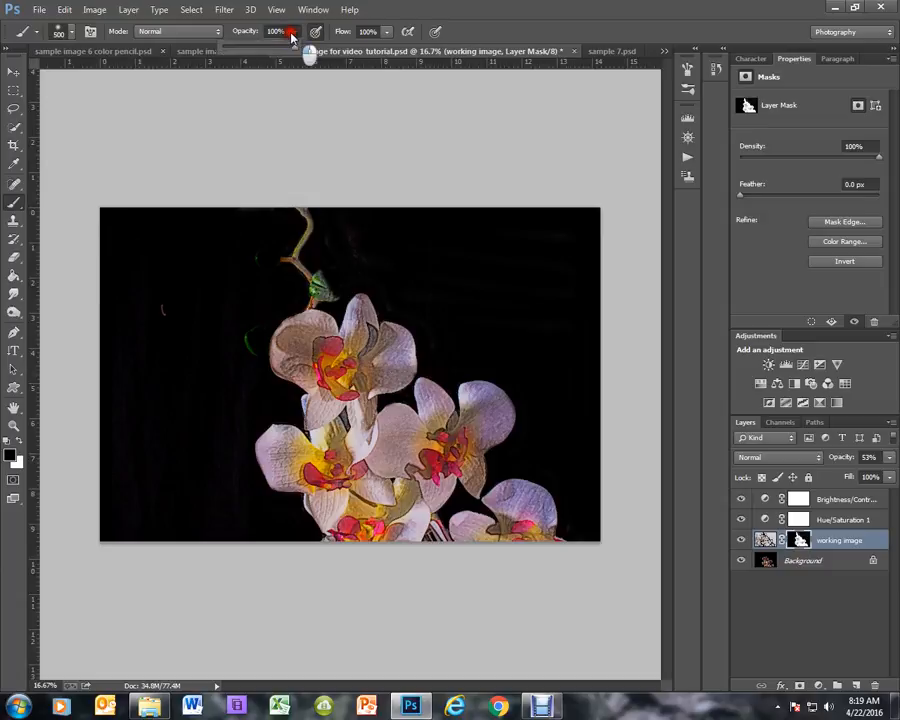
pyautogui.moveTo(239, 46); pyautogui.dragTo(247, 47)
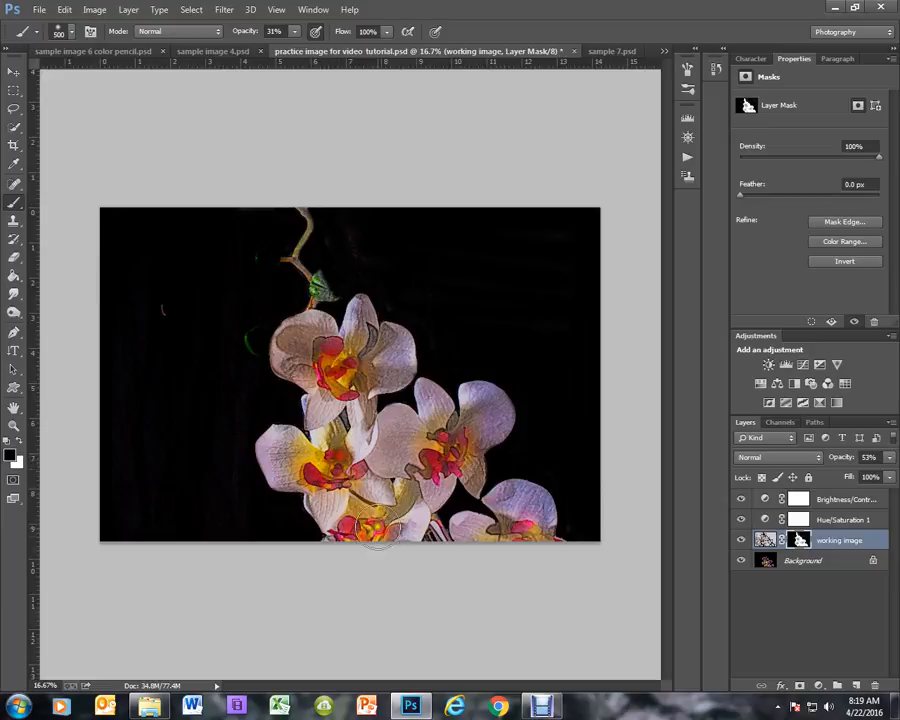
# Paint black at 31% opacity on the working image mask over the orchid centers and petals to soften the pencil effect
pyautogui.moveTo(327, 468)
pyautogui.mouseDown()
pyautogui.moveTo(360, 524)
pyautogui.moveTo(395, 520)
pyautogui.moveTo(444, 434)
pyautogui.moveTo(462, 469)
pyautogui.mouseUp()
pyautogui.moveTo(531, 538); pyautogui.dragTo(503, 521)
pyautogui.click(405, 486)
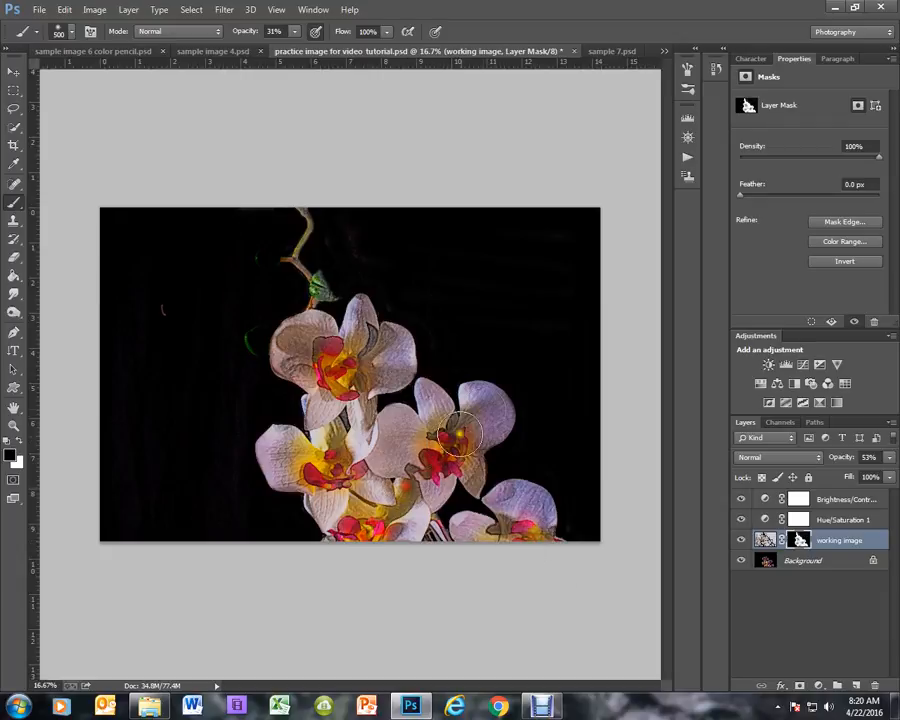
pyautogui.click(493, 406)
pyautogui.click(404, 440)
pyautogui.click(438, 474)
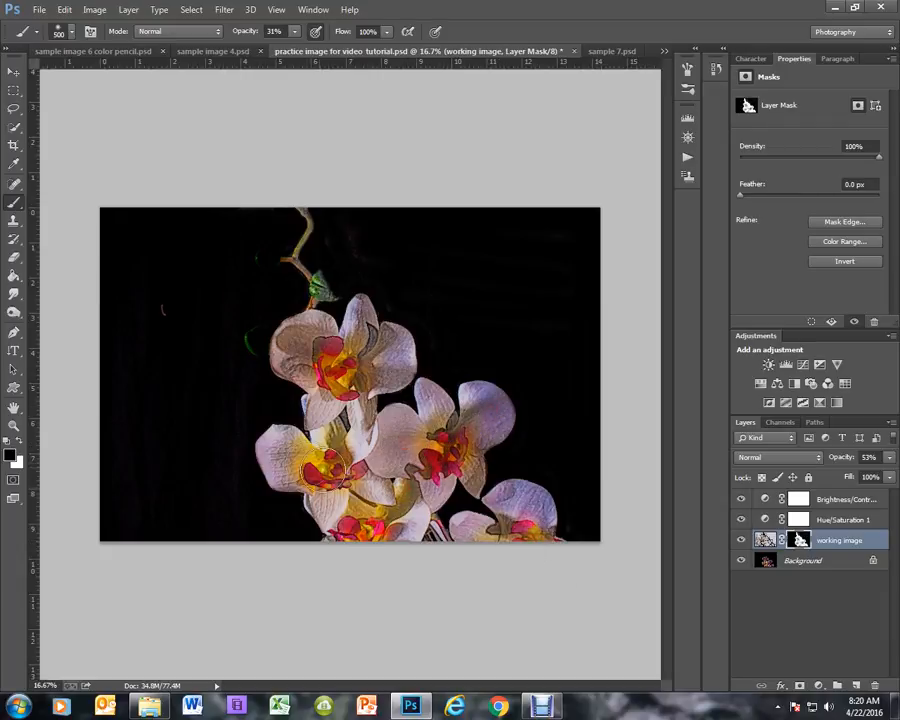
pyautogui.click(300, 457)
pyautogui.click(422, 495)
pyautogui.click(478, 467)
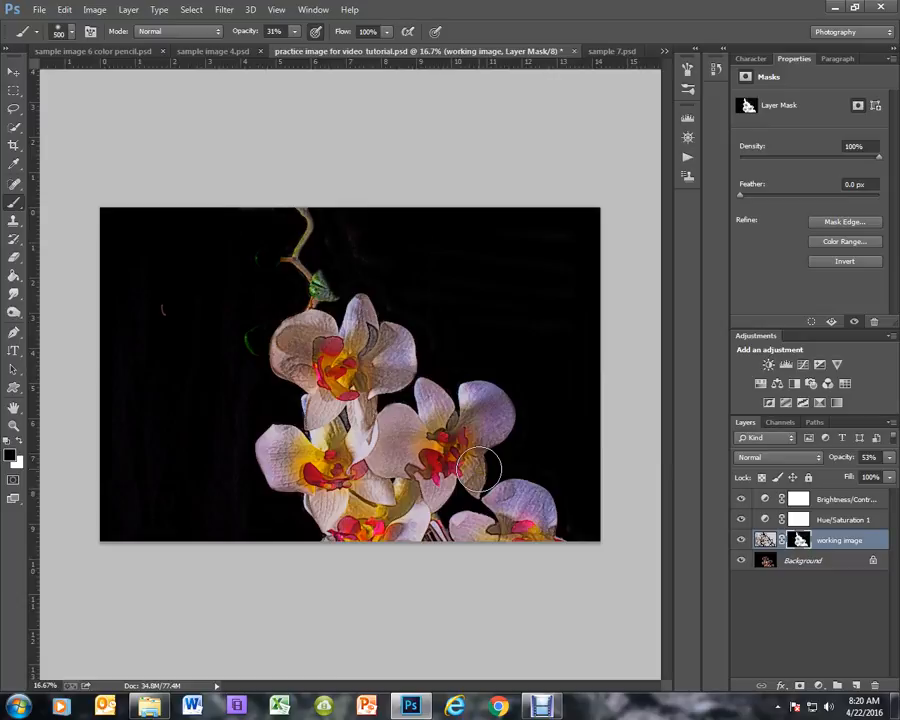
# Examine the pencil texture on the upper orchid's petals and center up close, then review the whole picture
pyautogui.hotkey('ctrl', '+')
pyautogui.hotkey('ctrl', '+')
pyautogui.hotkey('ctrl', '+')
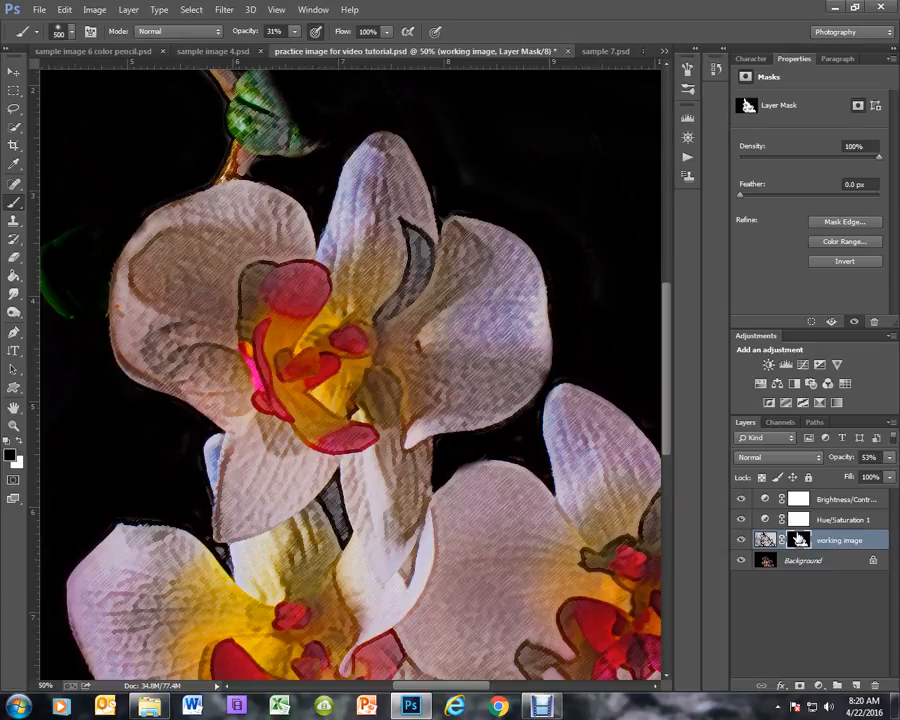
pyautogui.hotkey('ctrl', '-')
pyautogui.hotkey('ctrl', '-')
pyautogui.hotkey('ctrl', '-')
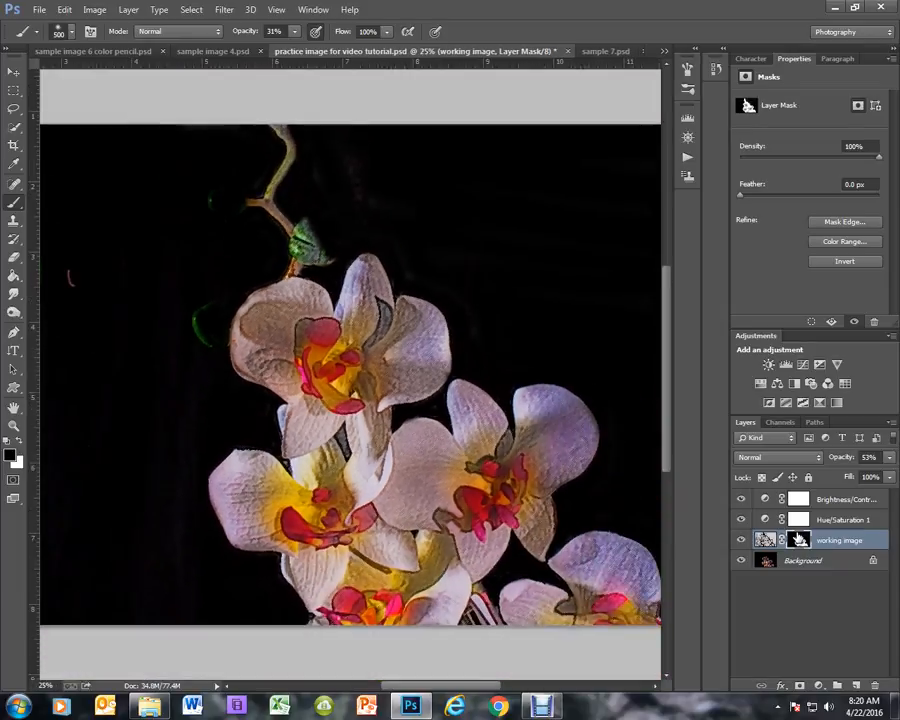
pyautogui.click(537, 709)
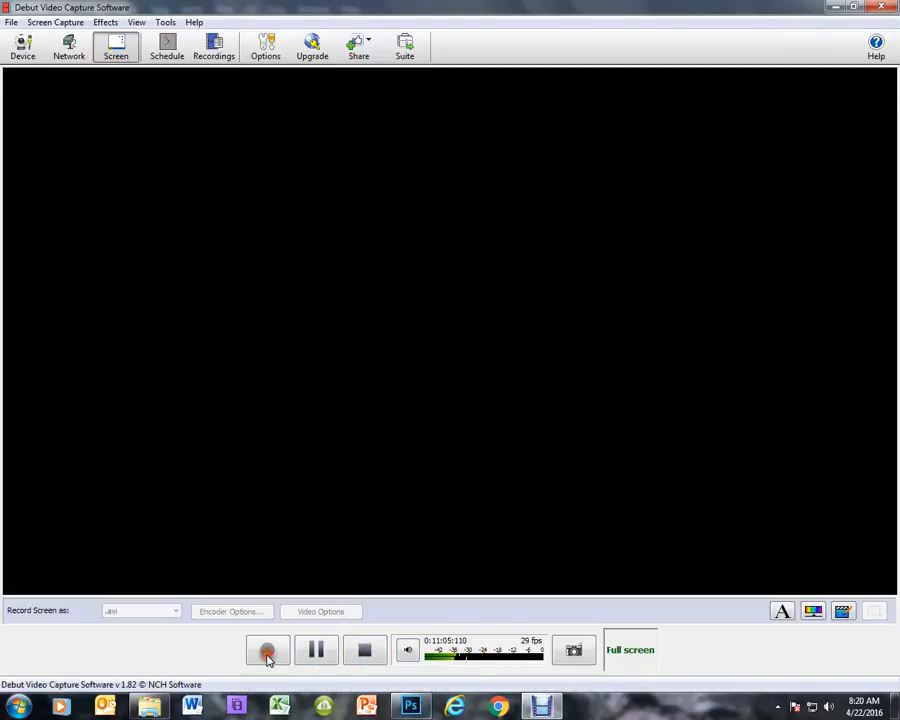
pyautogui.click(412, 710)
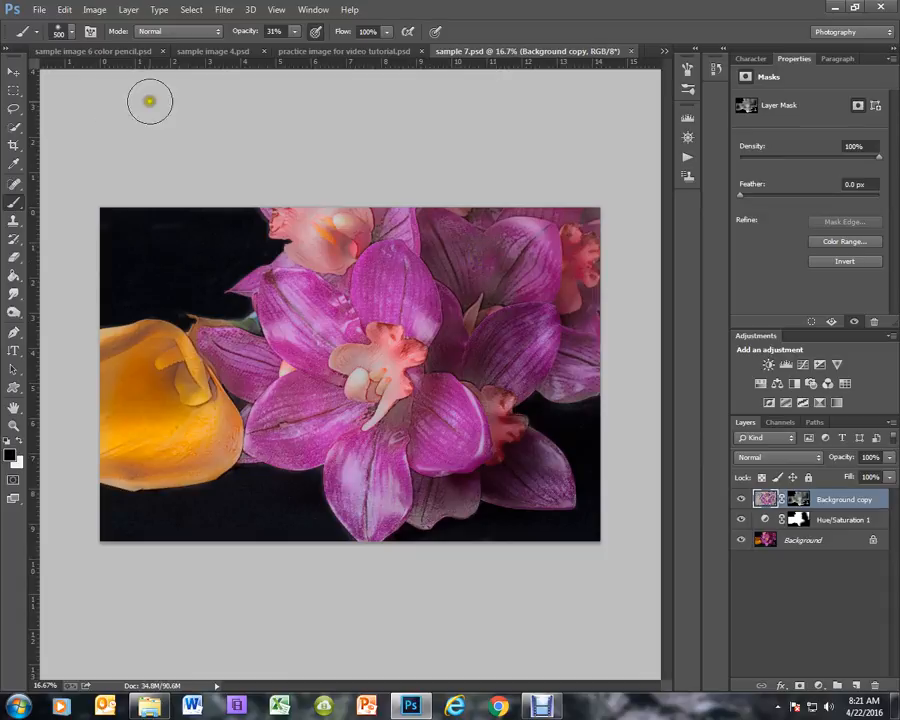
# Review sample image 4.psd and the Color Fill 1 layer in sample image 6 color pencil.psd, then return to the practice image
pyautogui.click(212, 52)
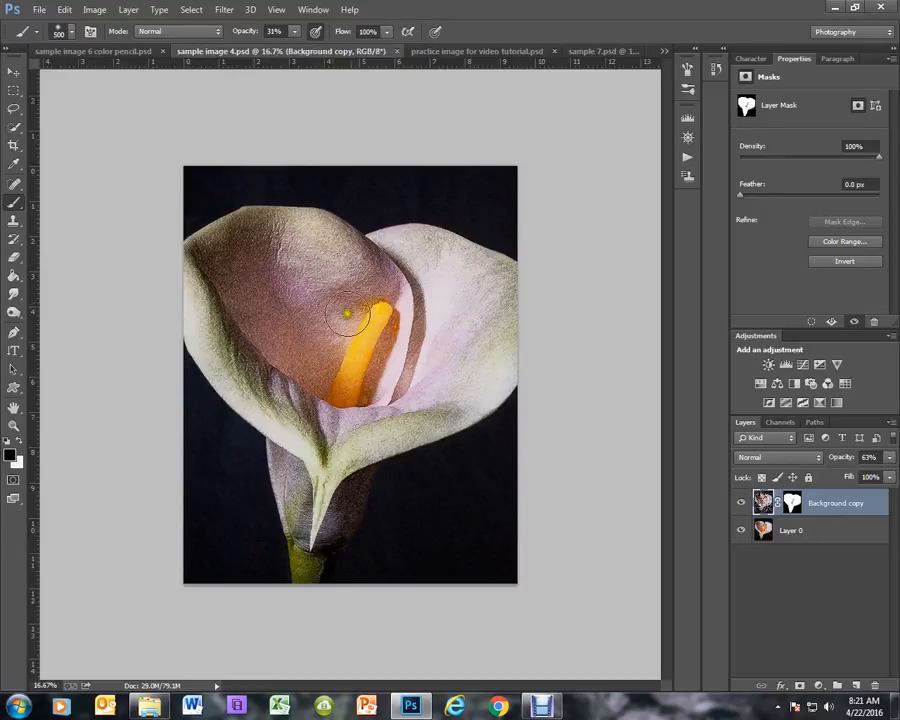
pyautogui.click(62, 55)
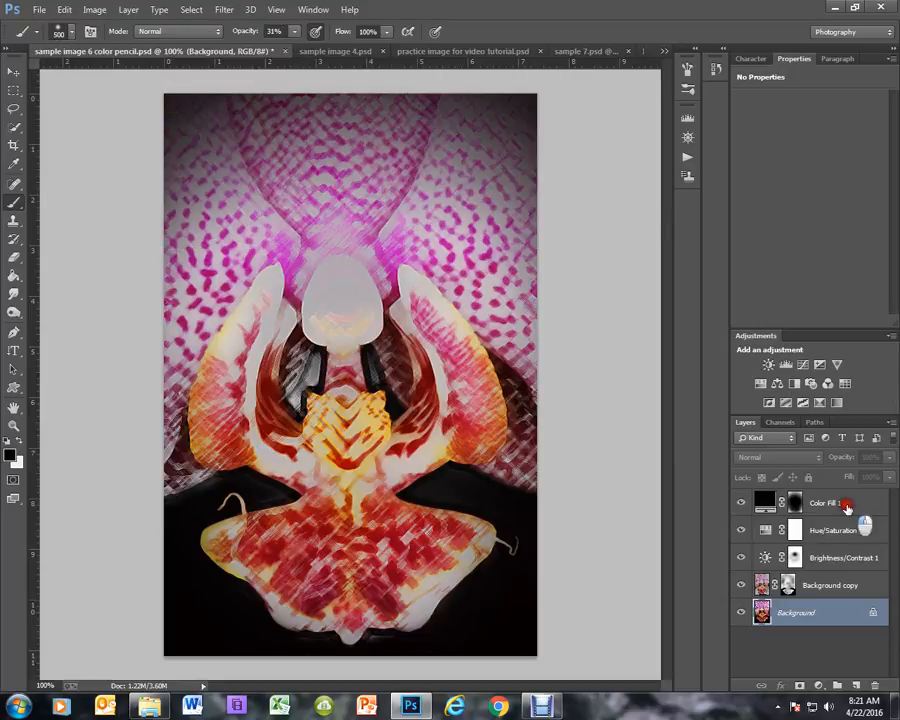
pyautogui.click(845, 505)
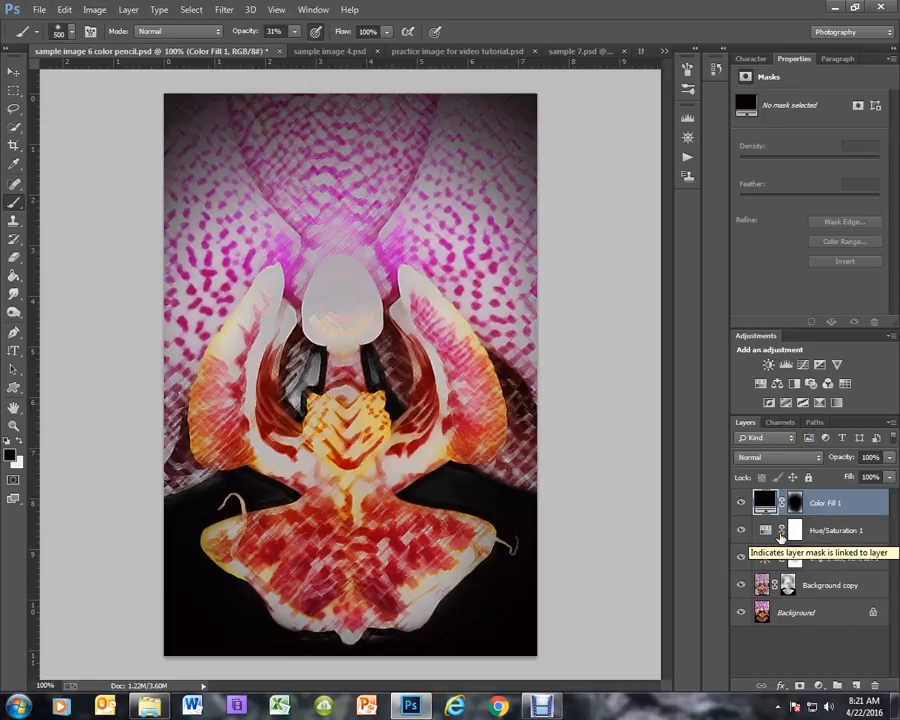
pyautogui.click(491, 54)
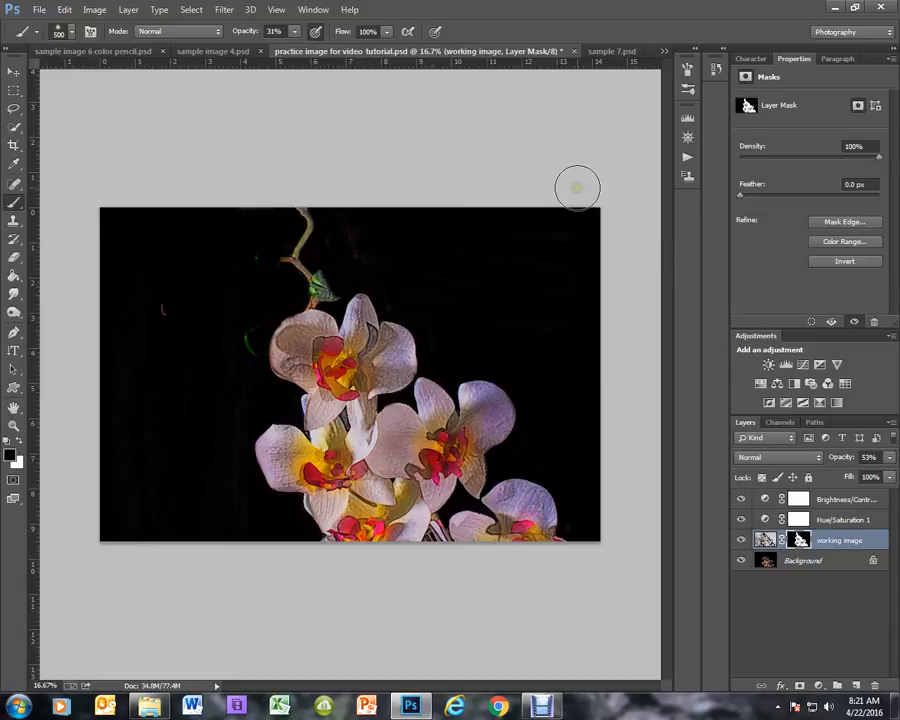
pyautogui.click(543, 707)
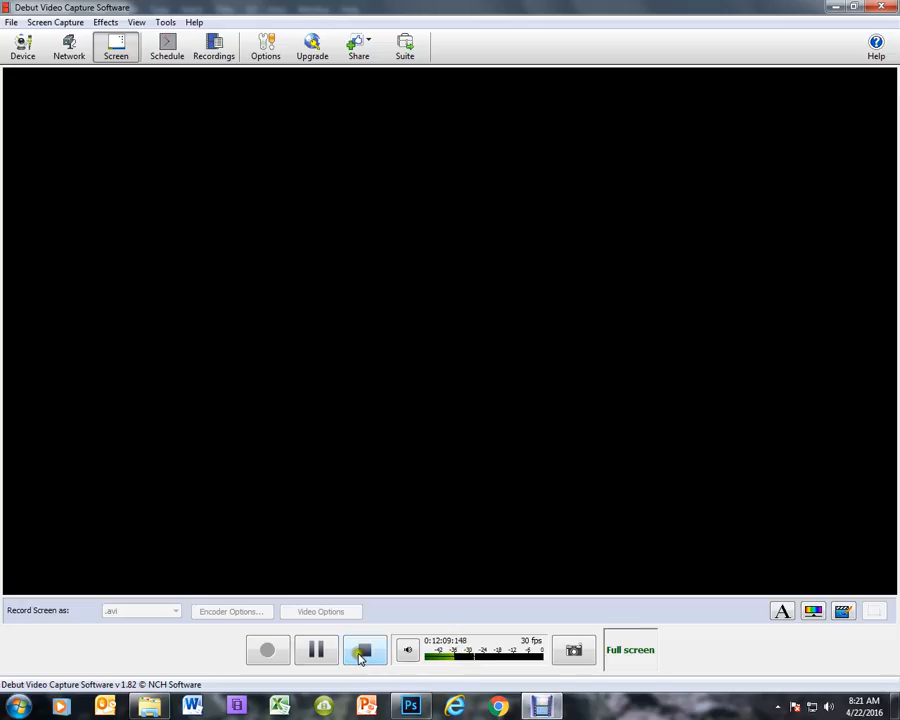